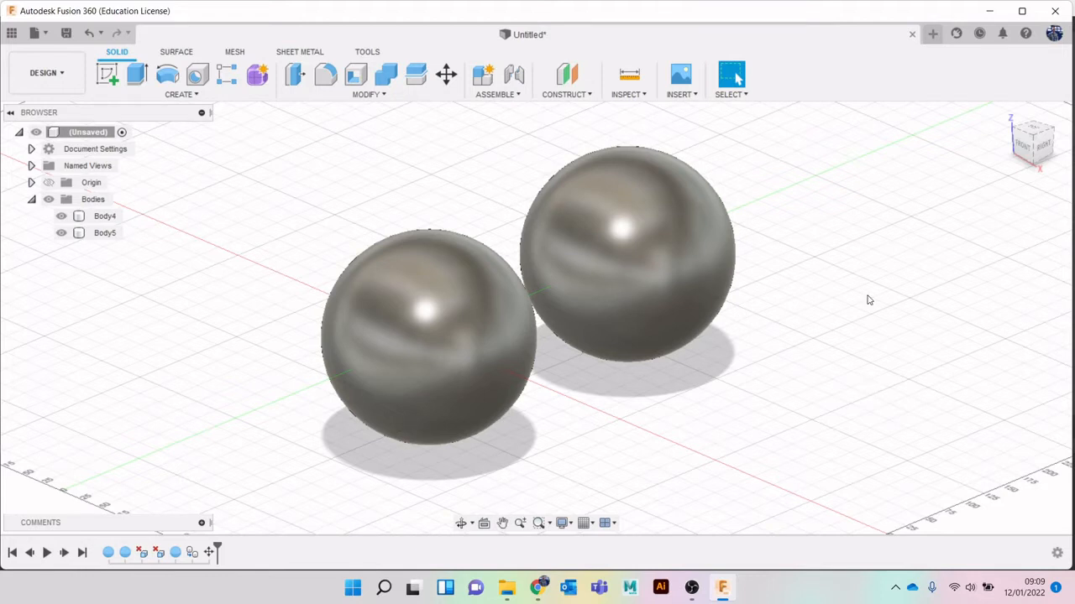
# Examine the material categories and wood finishes in the Fusion 360 Appearances library, and close the Appearance dialog
pyautogui.click(366, 94)
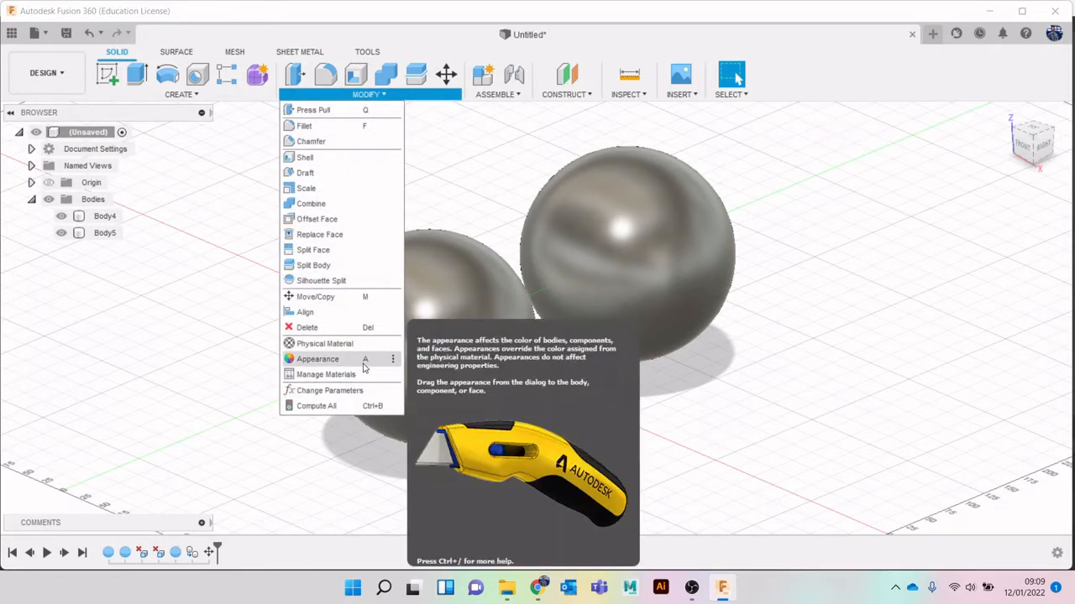
pyautogui.click(873, 404)
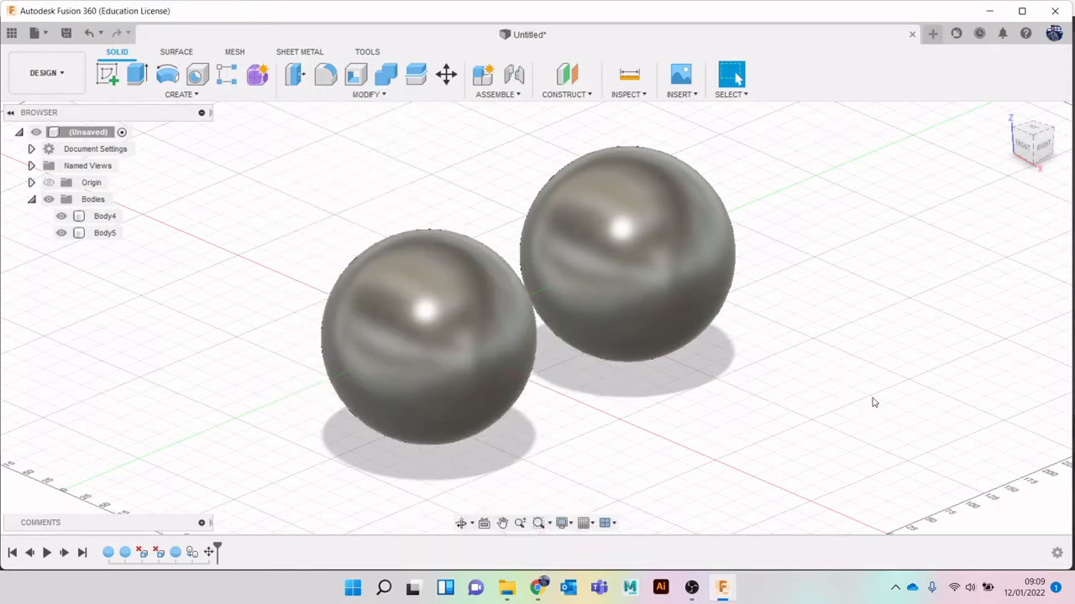
pyautogui.press('a')
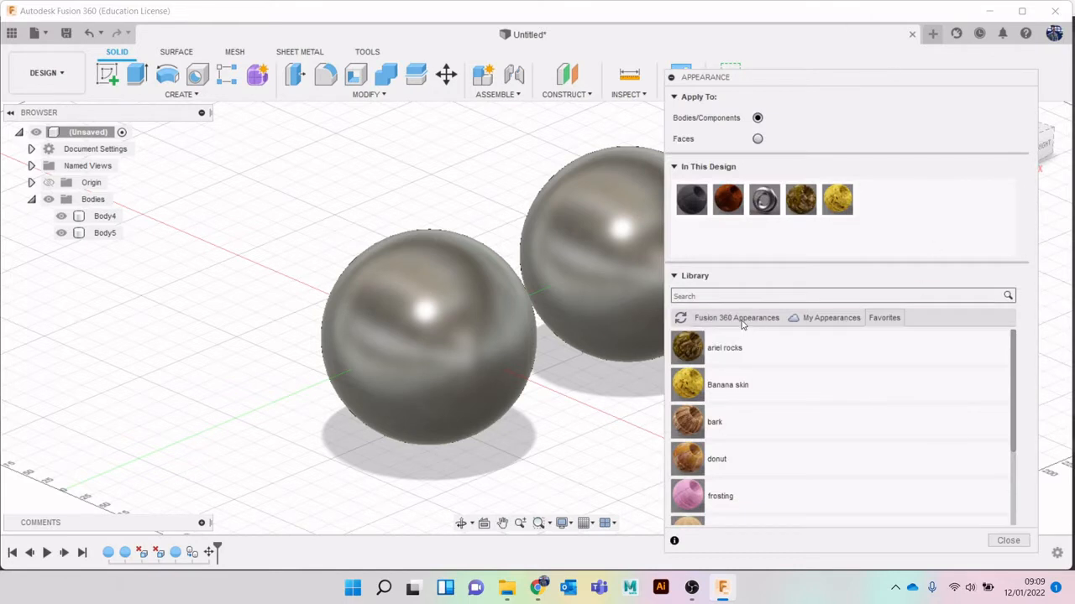
pyautogui.click(742, 321)
pyautogui.moveTo(908, 77); pyautogui.dragTo(919, 1)
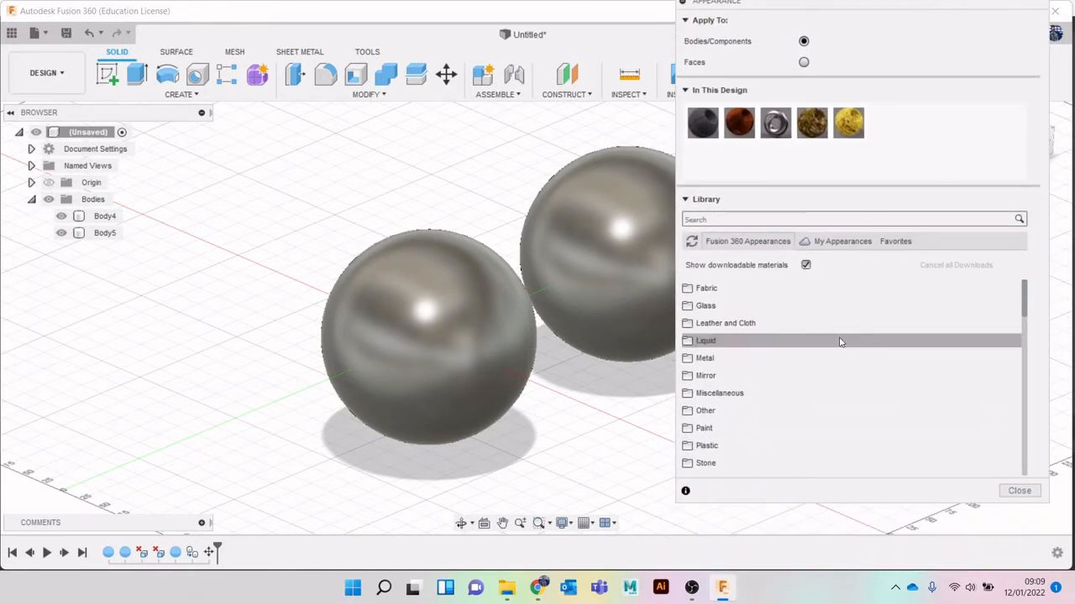
pyautogui.scroll(-4, 839, 342)
pyautogui.scroll(2, 839, 341)
pyautogui.scroll(-3, 798, 361)
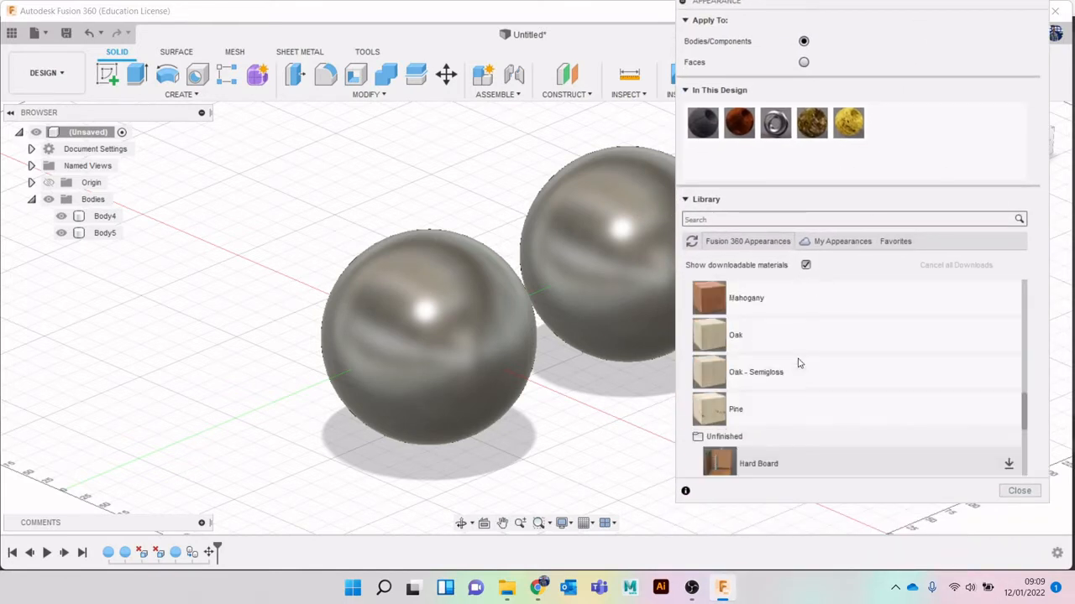
pyautogui.scroll(-3, 799, 363)
pyautogui.scroll(2, 790, 336)
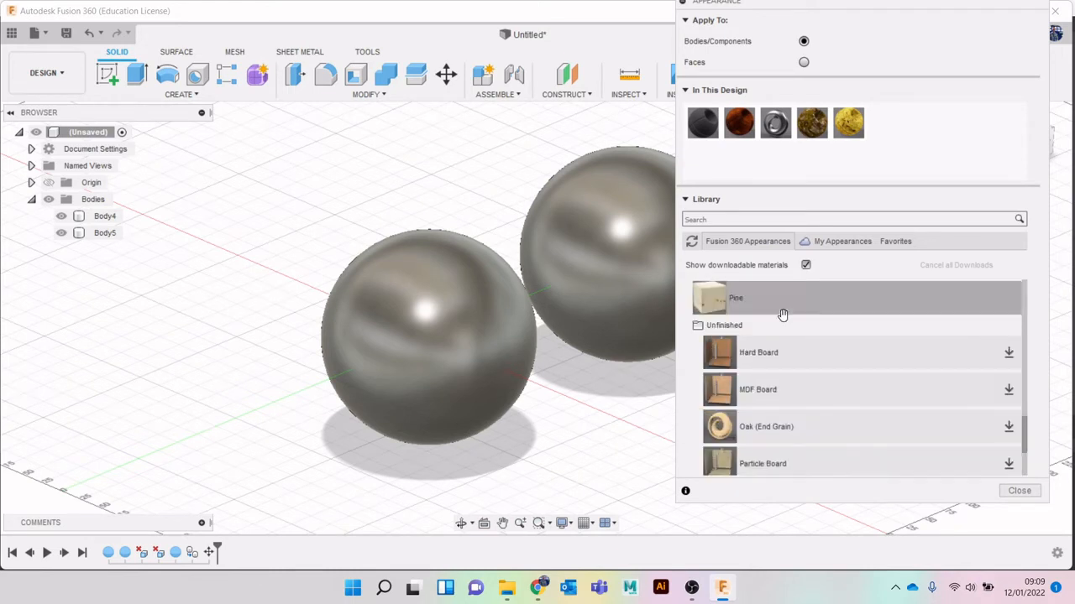
pyautogui.scroll(-2, 795, 352)
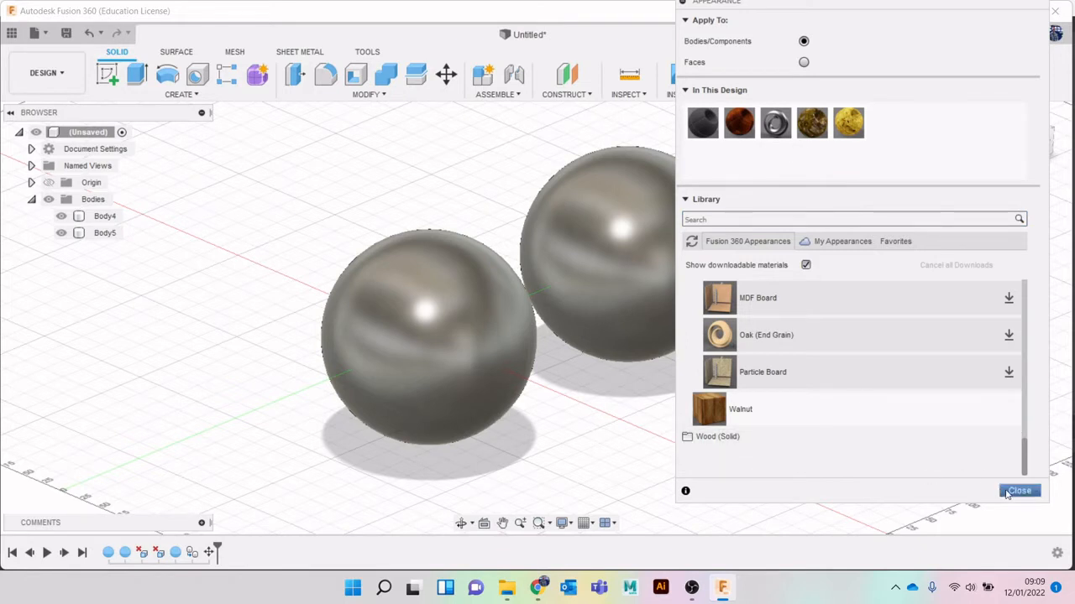
pyautogui.scroll(5, 749, 377)
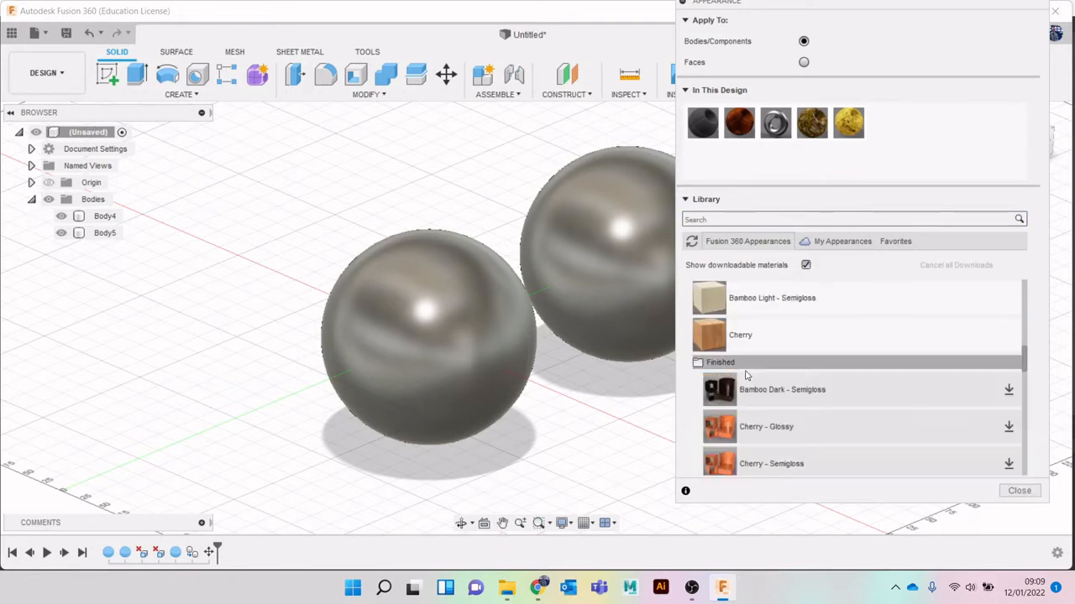
pyautogui.scroll(10, 747, 386)
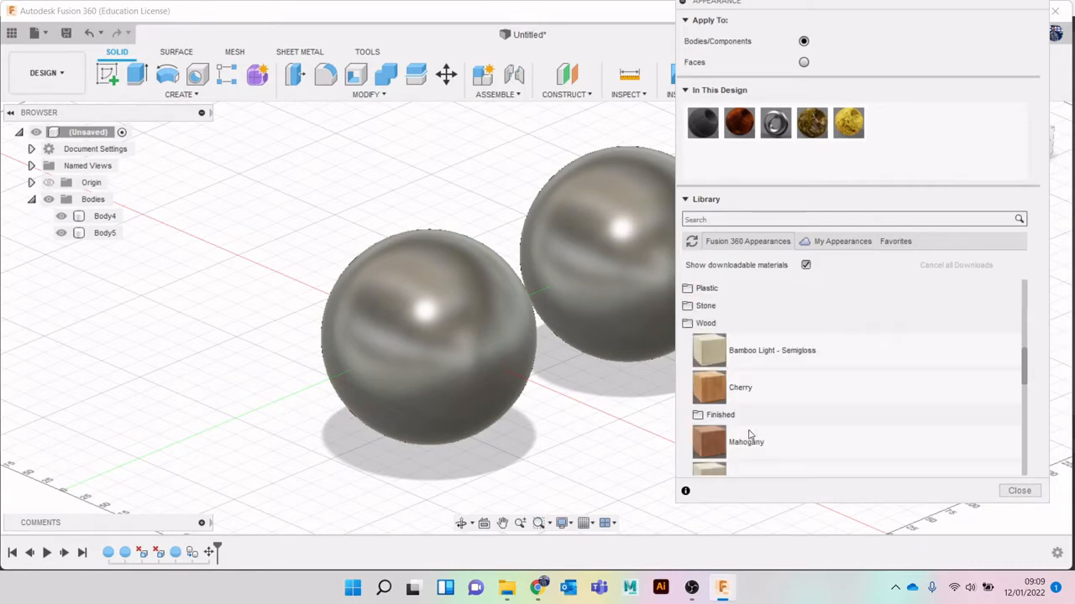
pyautogui.click(1019, 491)
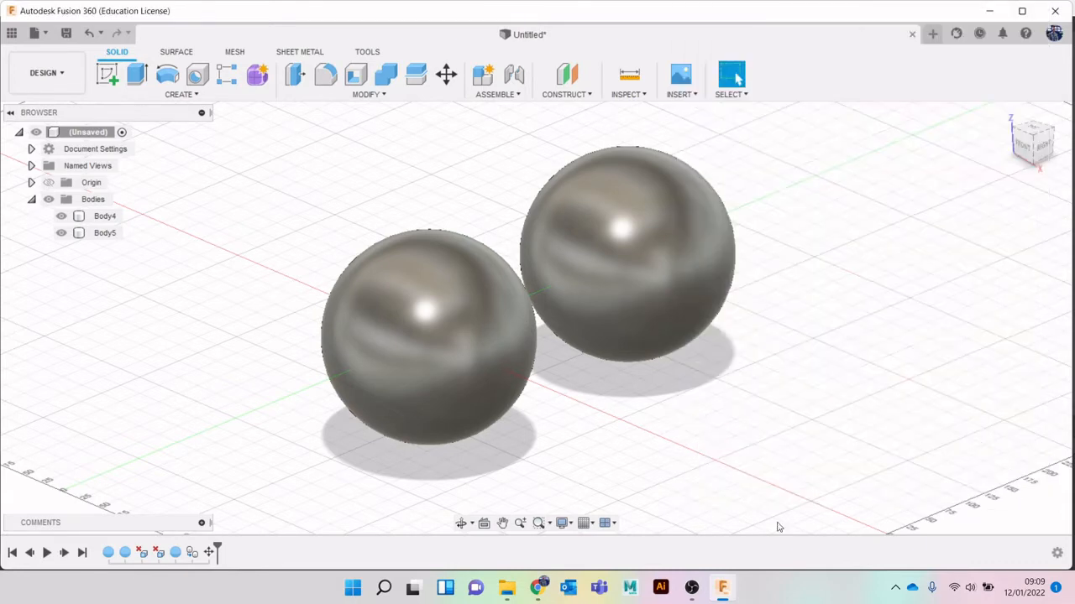
# Switch to Chrome and look over the HDRIs, Textures and Models sections on the Poly Haven home page
pyautogui.click(537, 587)
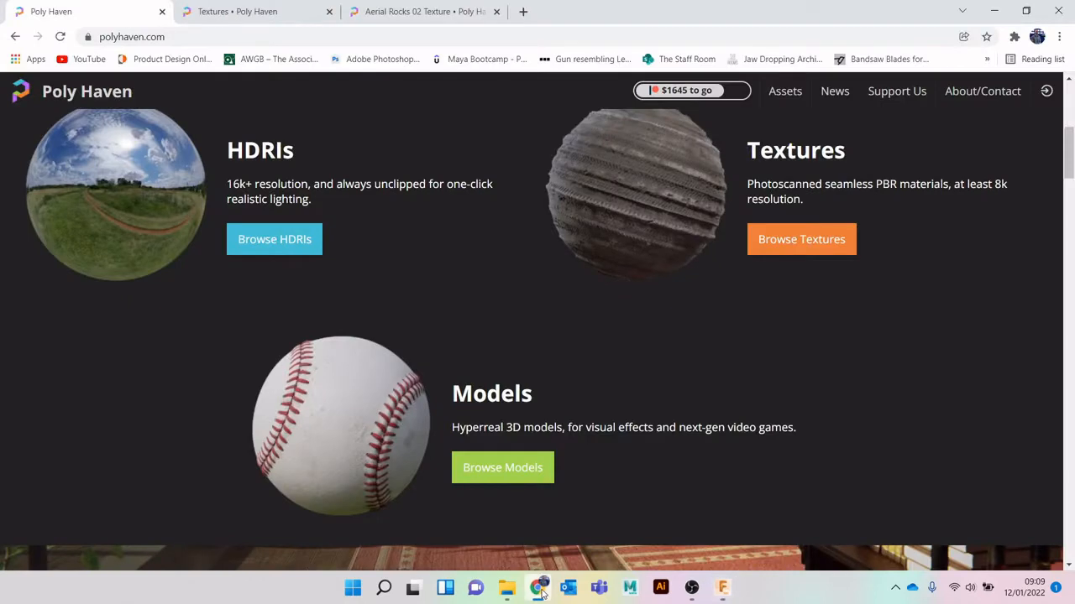
pyautogui.scroll(5, 580, 446)
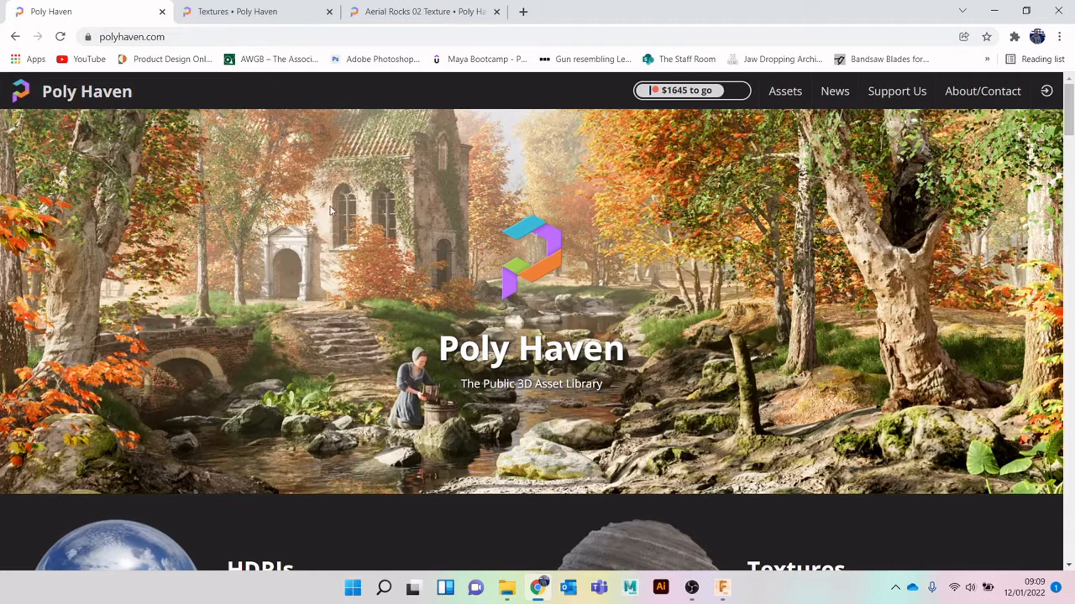
pyautogui.scroll(-4, 315, 249)
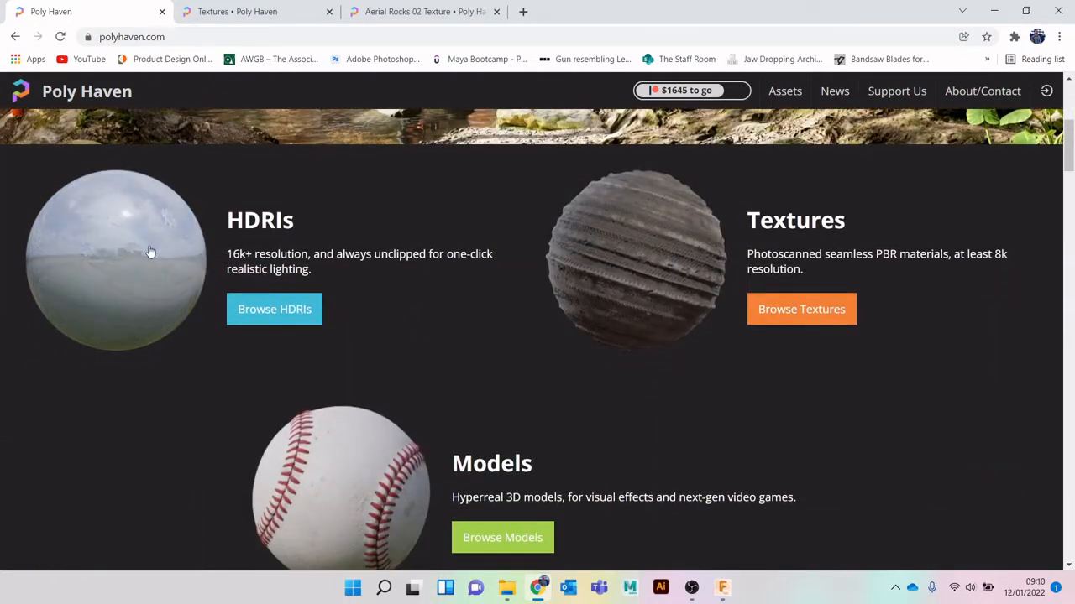
pyautogui.scroll(-2, 520, 384)
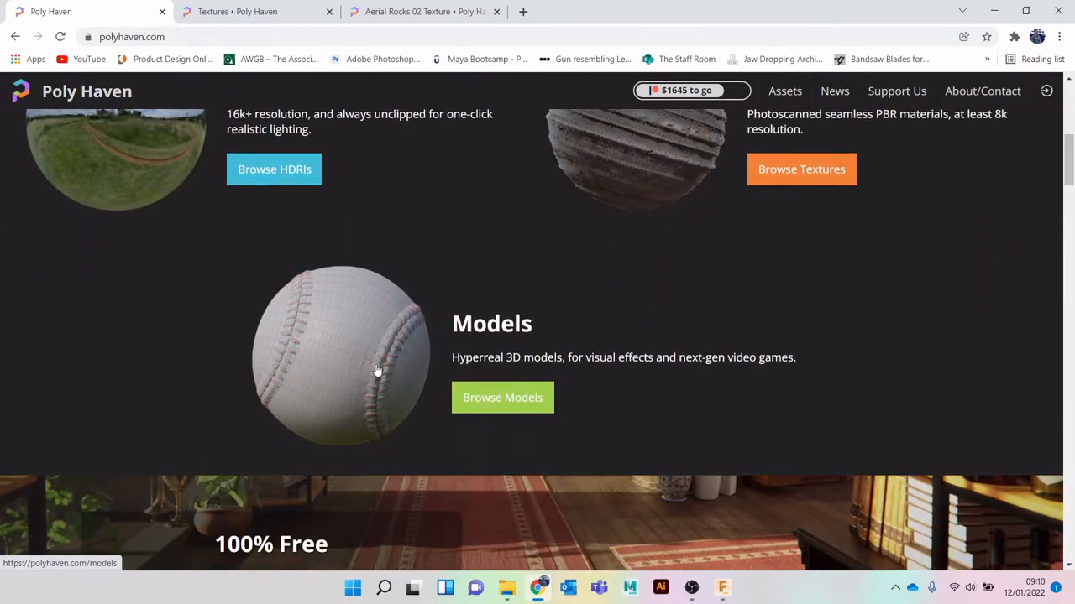
pyautogui.scroll(-3, 377, 372)
pyautogui.scroll(4, 378, 365)
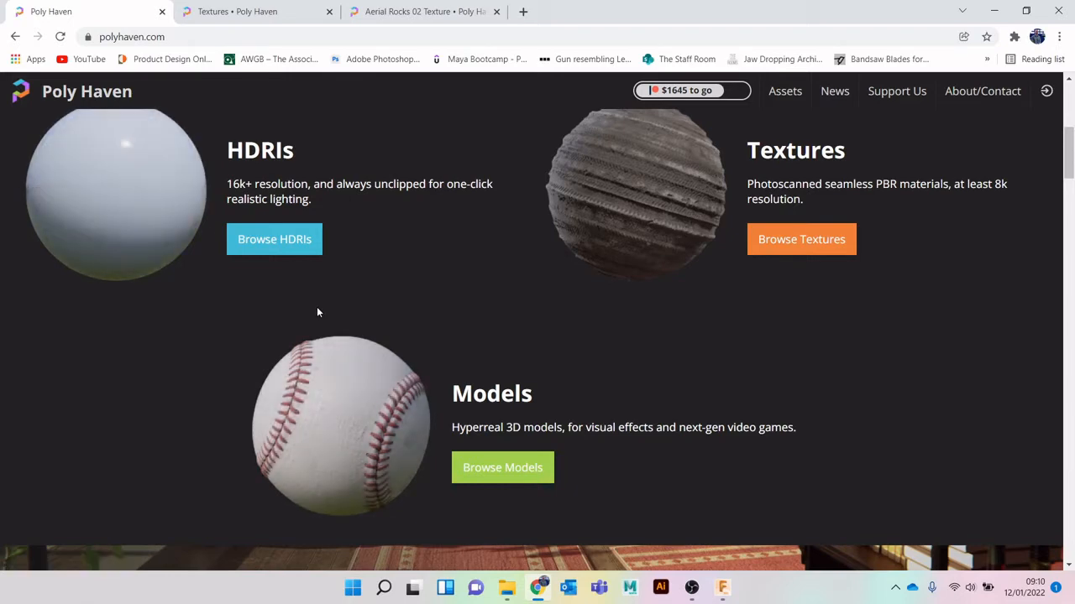
pyautogui.scroll(1, 375, 304)
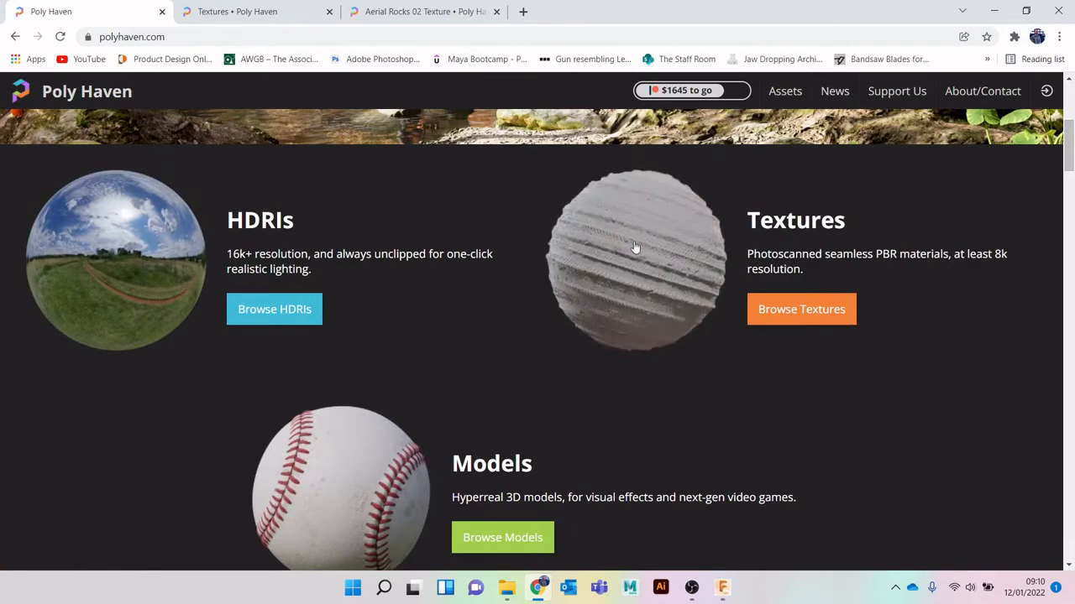
# View the Poly Haven textures listing and the Aerial Rocks 02 page with its resolution and file format download options
pyautogui.click(251, 5)
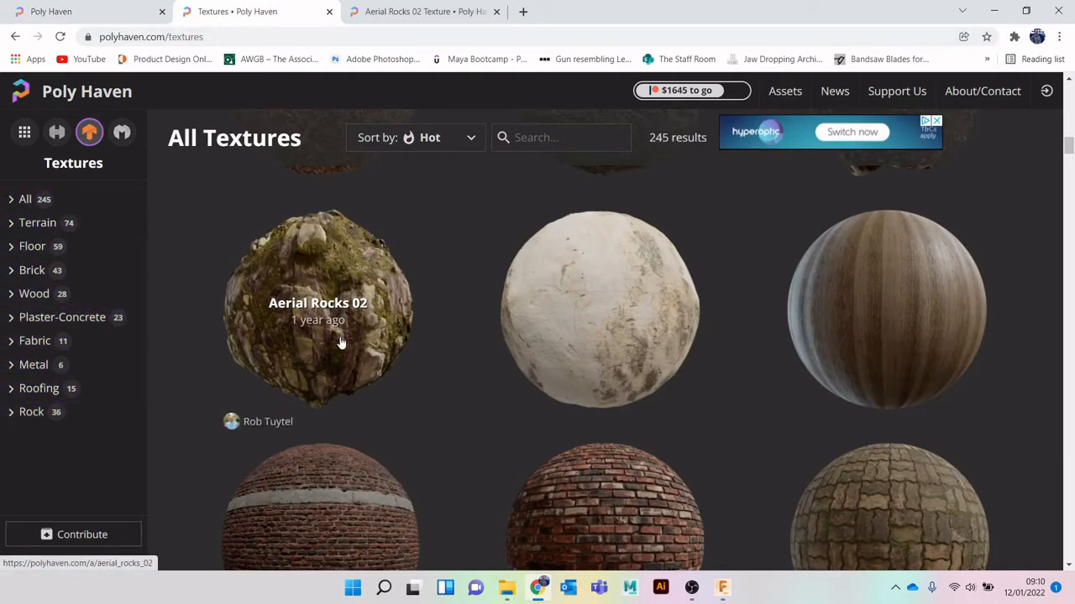
pyautogui.click(396, 11)
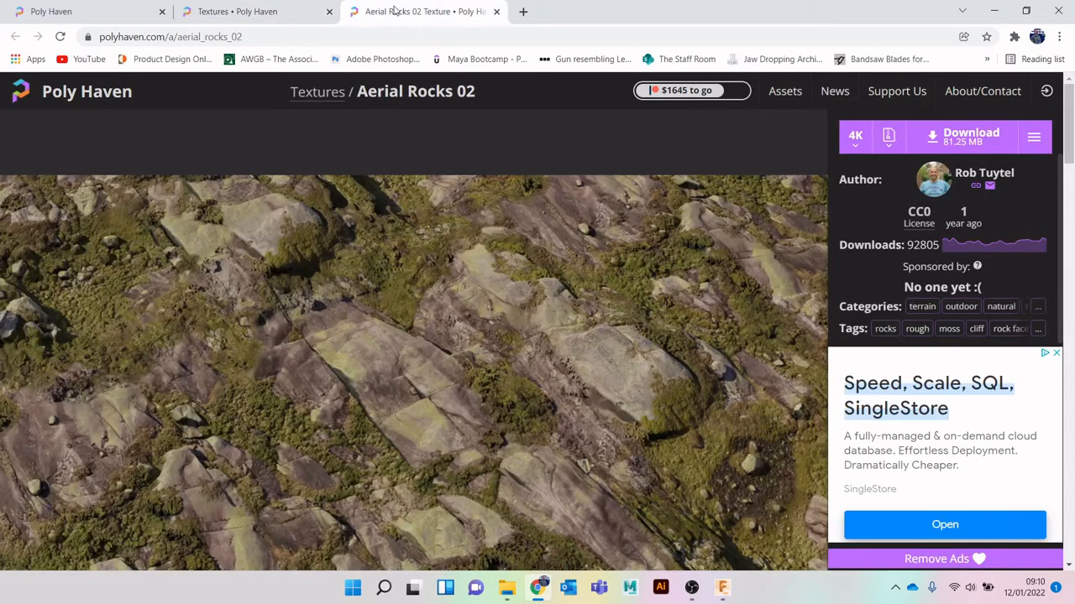
pyautogui.scroll(-2, 221, 245)
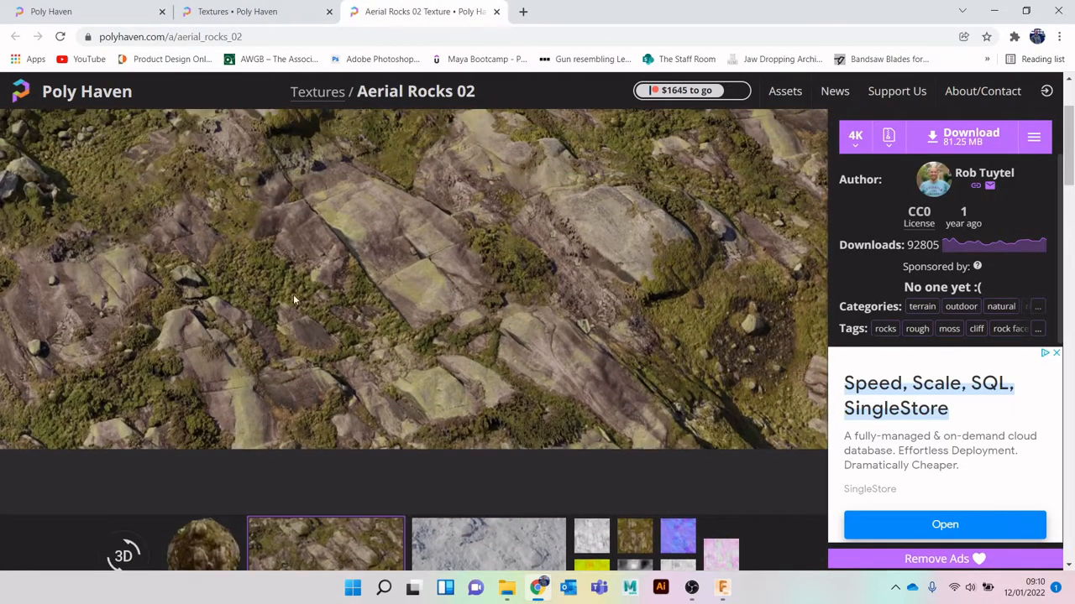
pyautogui.scroll(1, 293, 300)
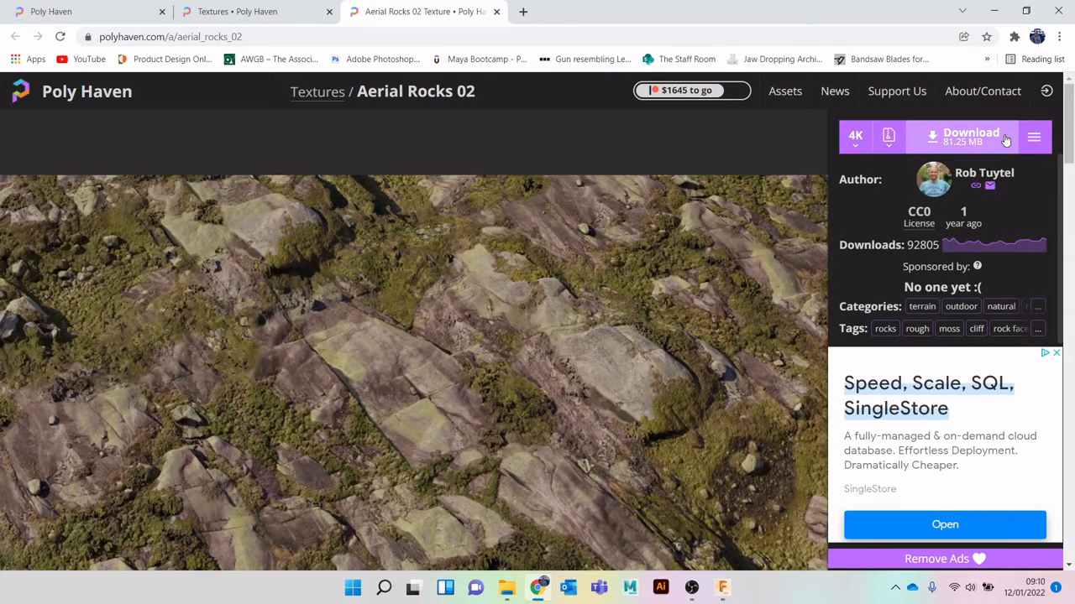
pyautogui.click(893, 143)
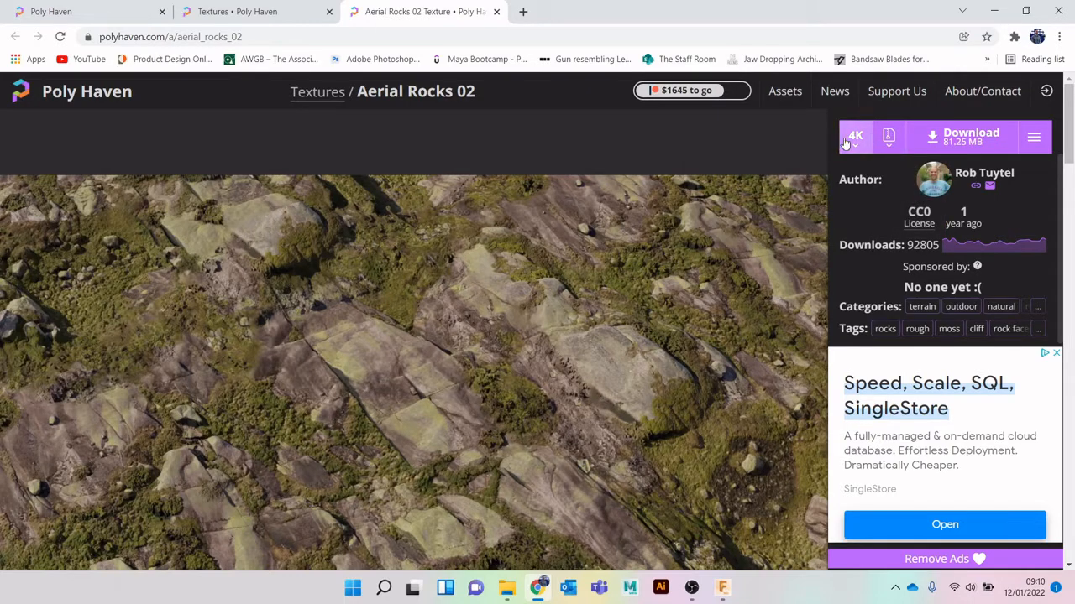
pyautogui.moveTo(855, 136)
# Switch to File Explorer and examine the texture maps in the aerial_rocks_02_4k textures folder
pyautogui.moveTo(506, 588)
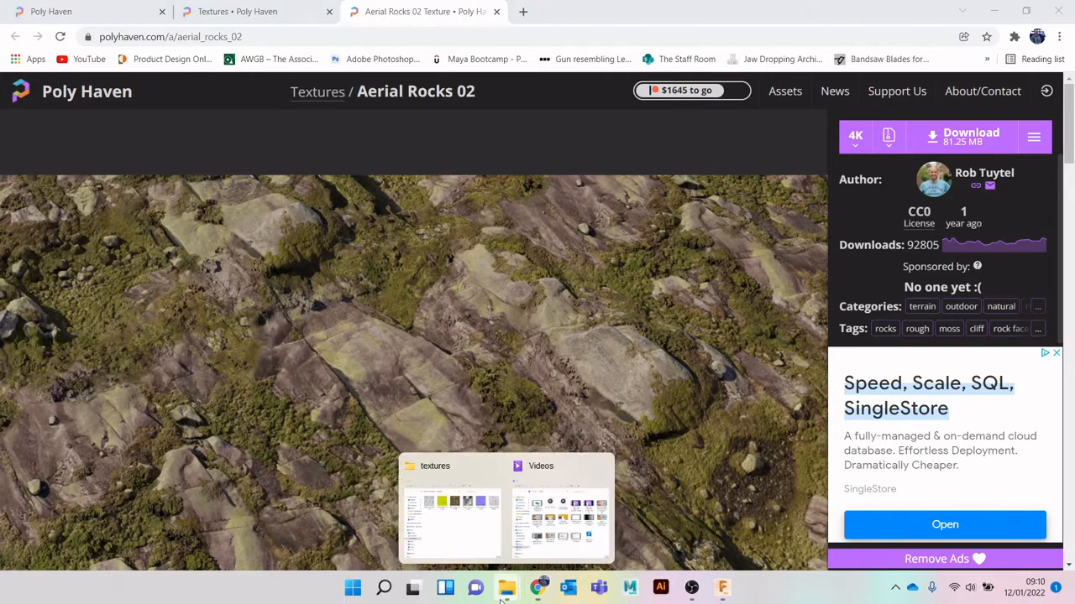
pyautogui.click(459, 531)
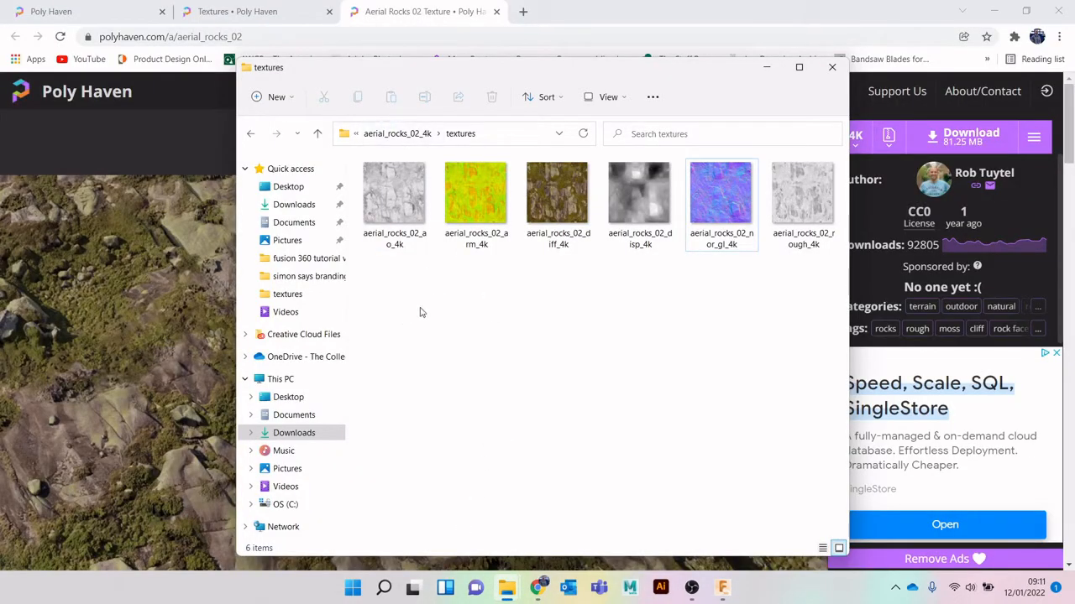
pyautogui.moveTo(836, 300); pyautogui.dragTo(382, 293)
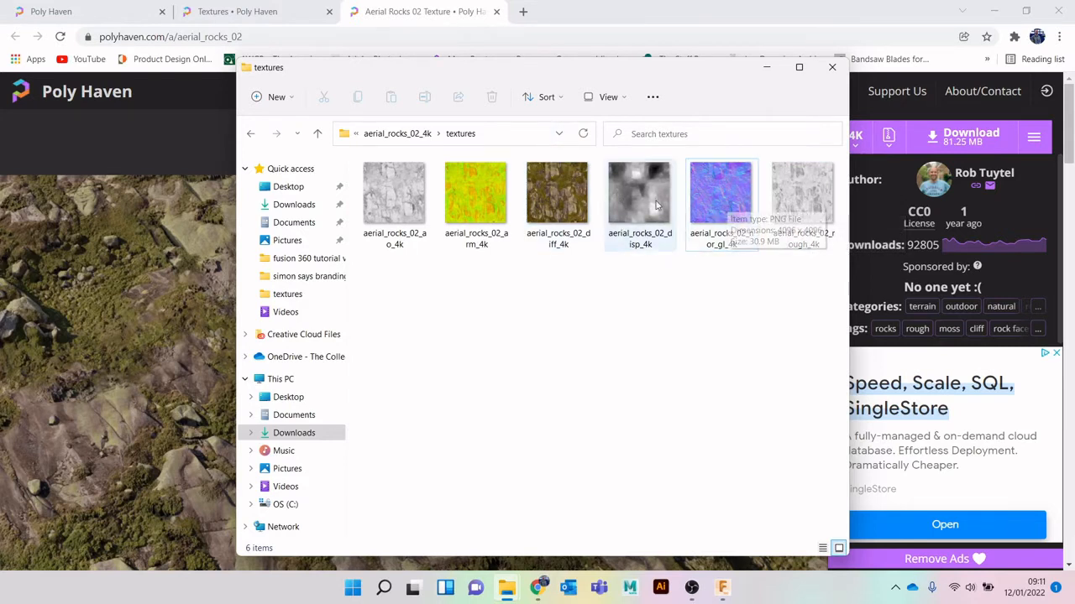
pyautogui.moveTo(480, 276); pyautogui.dragTo(382, 281)
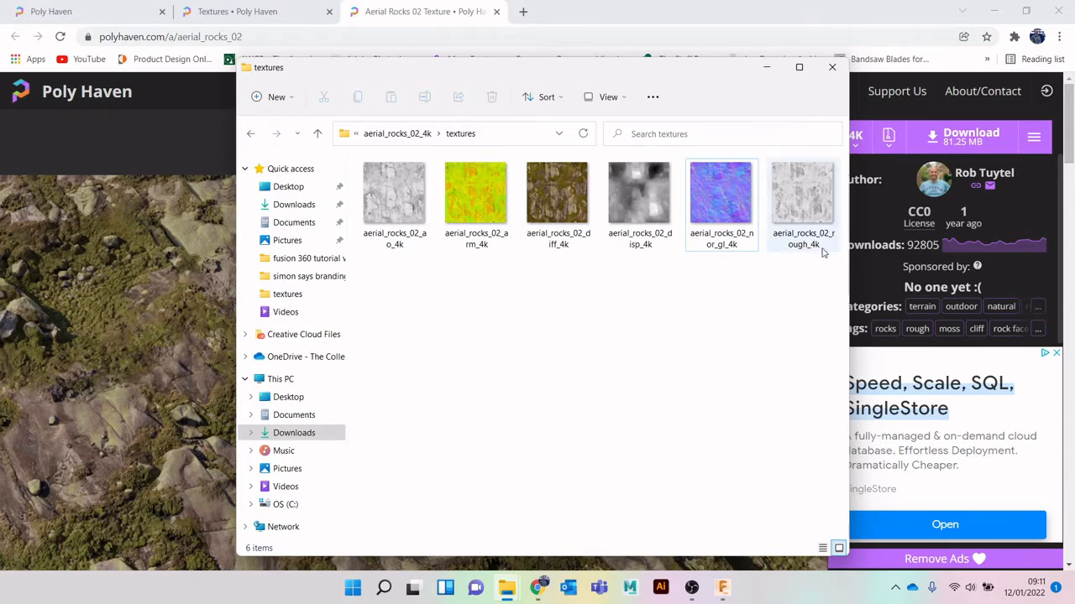
pyautogui.moveTo(787, 310); pyautogui.dragTo(727, 333)
# Switch back to Fusion 360 and open the Material Browser showing the favorite appearances
pyautogui.click(720, 585)
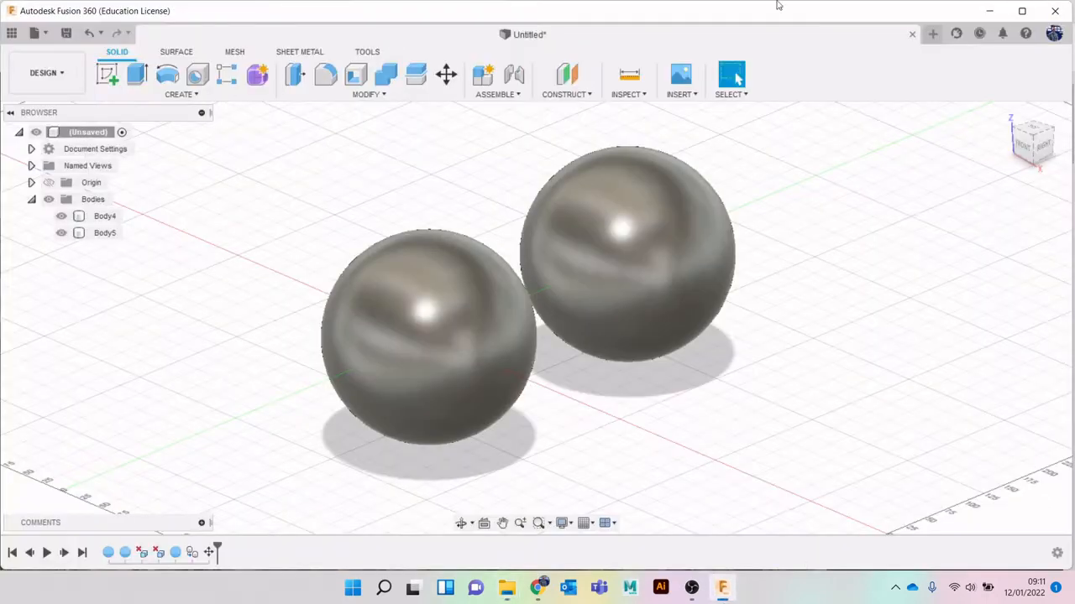
pyautogui.click(385, 96)
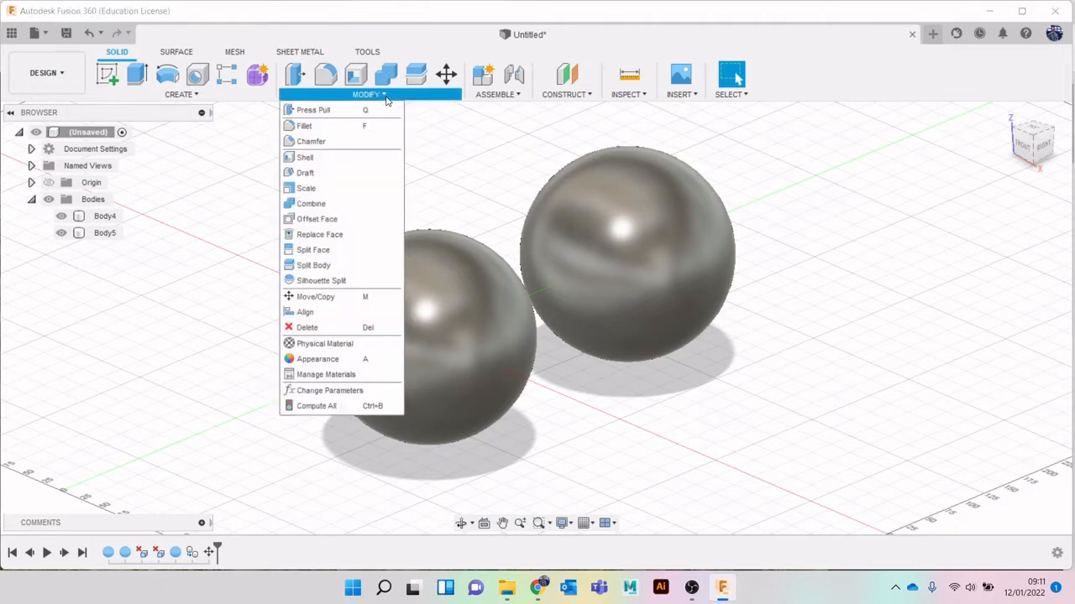
pyautogui.click(351, 377)
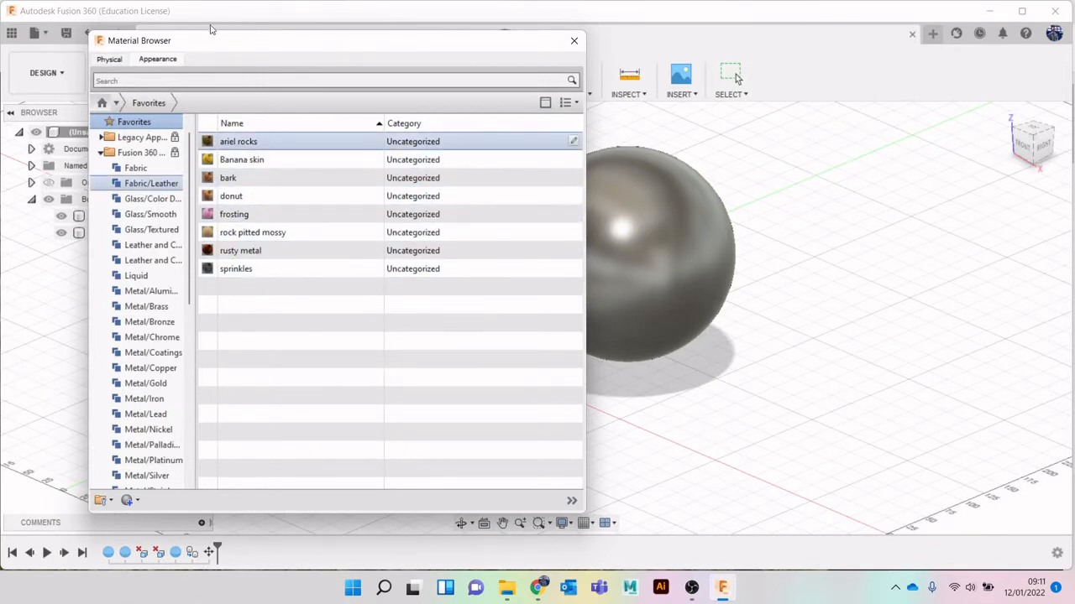
pyautogui.click(109, 60)
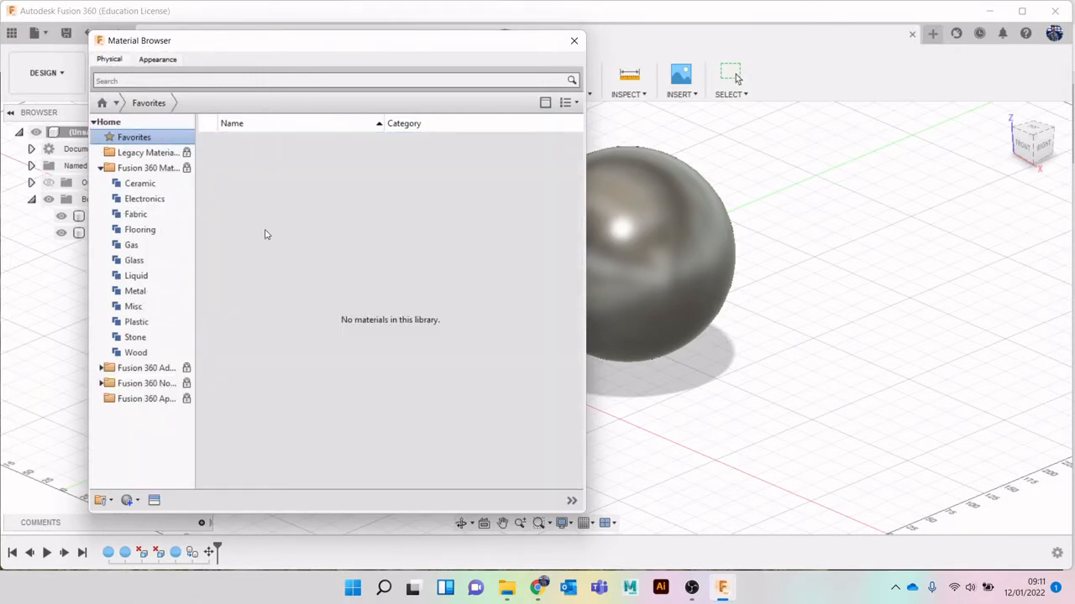
pyautogui.moveTo(328, 38); pyautogui.dragTo(355, 49)
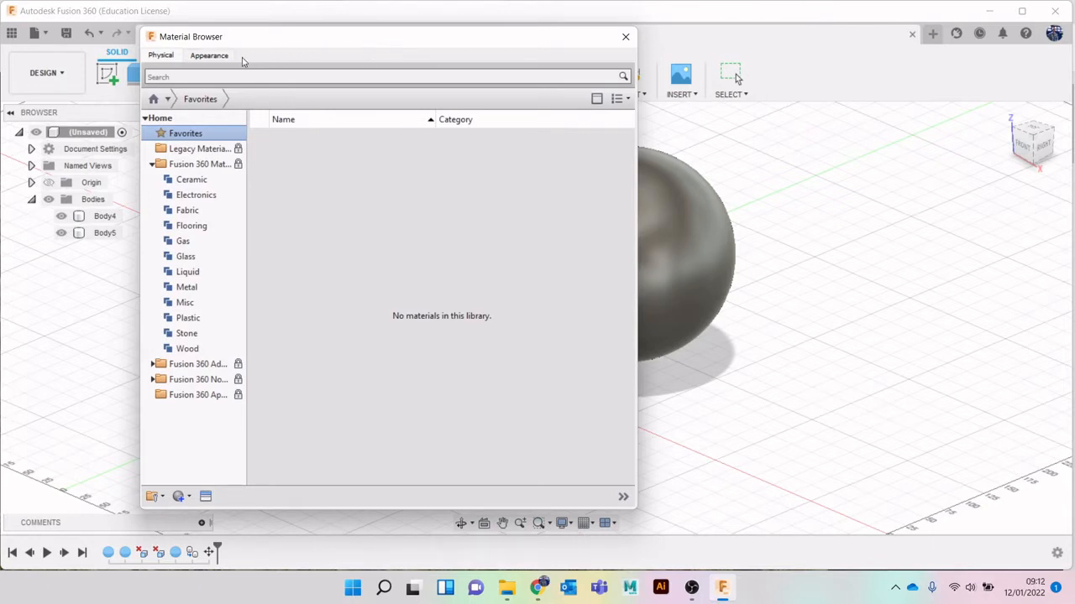
pyautogui.click(214, 57)
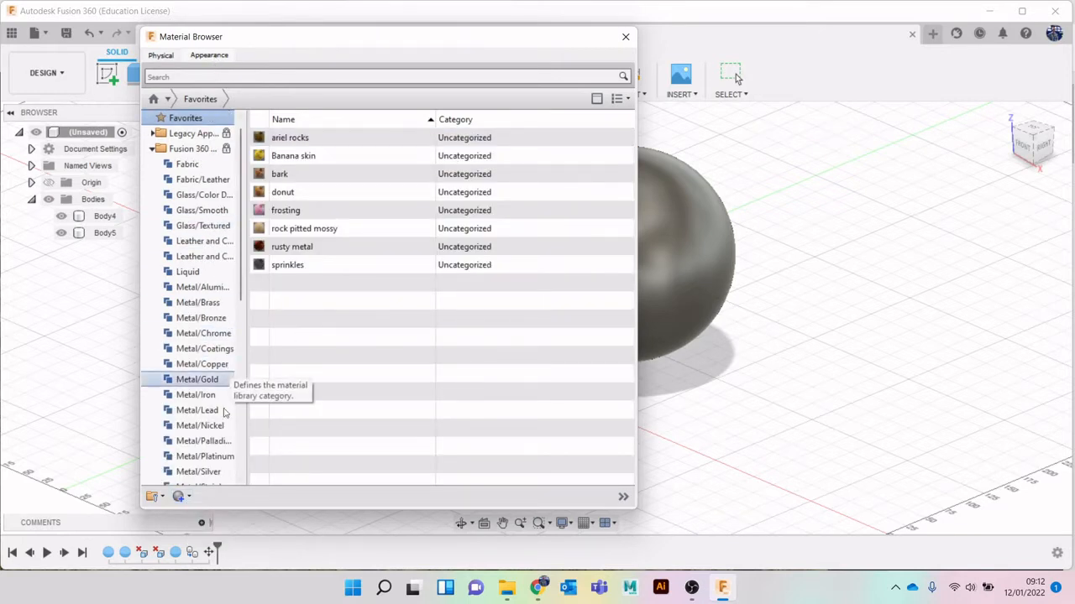
# Create a new generic material in the favorites and name it "rocky ground"
pyautogui.click(157, 496)
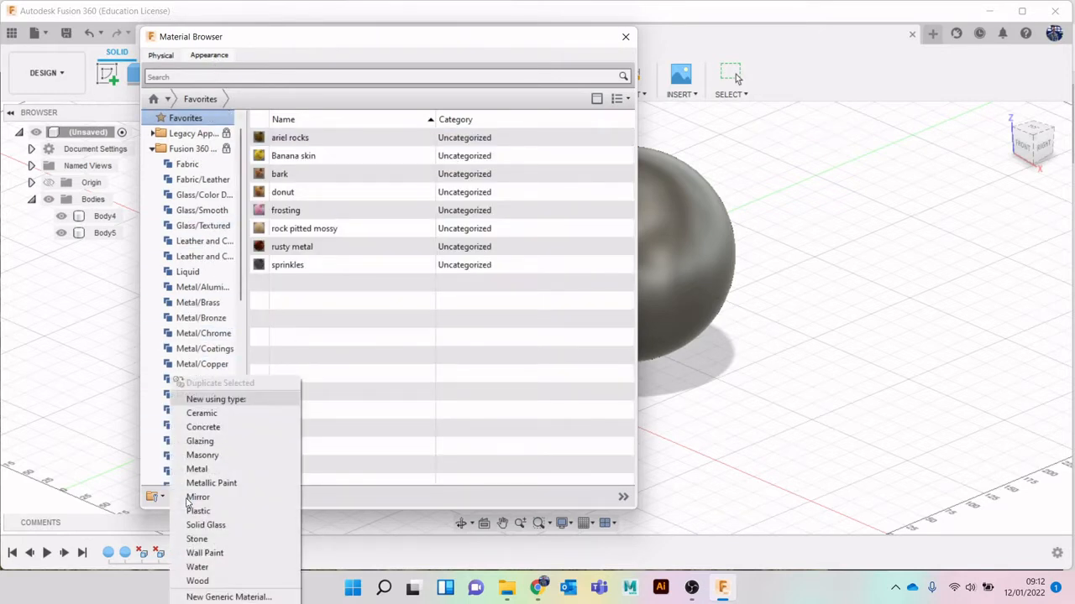
pyautogui.click(225, 597)
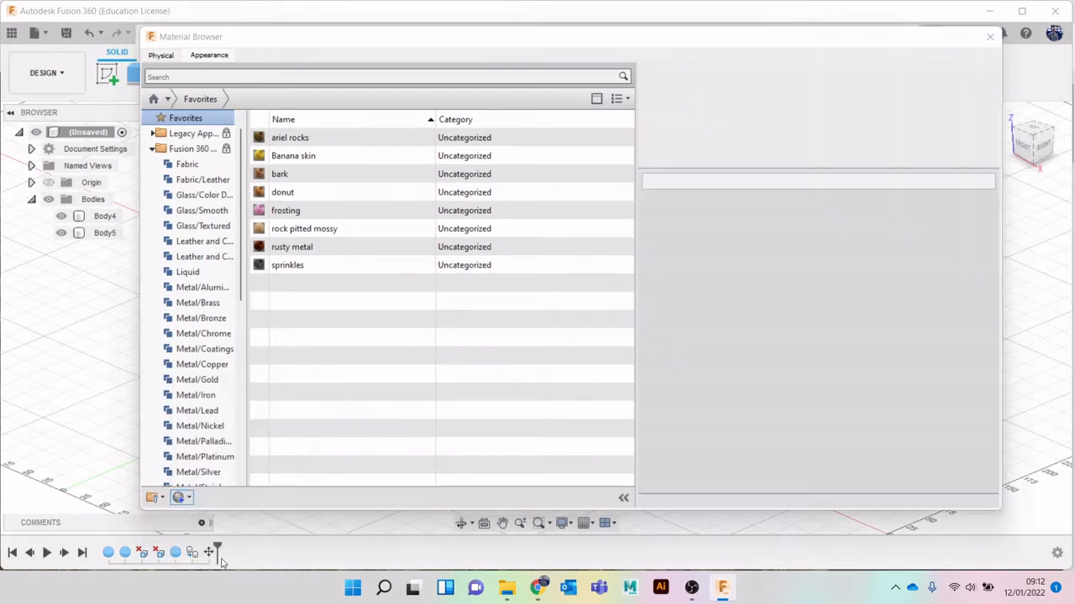
pyautogui.click(736, 179)
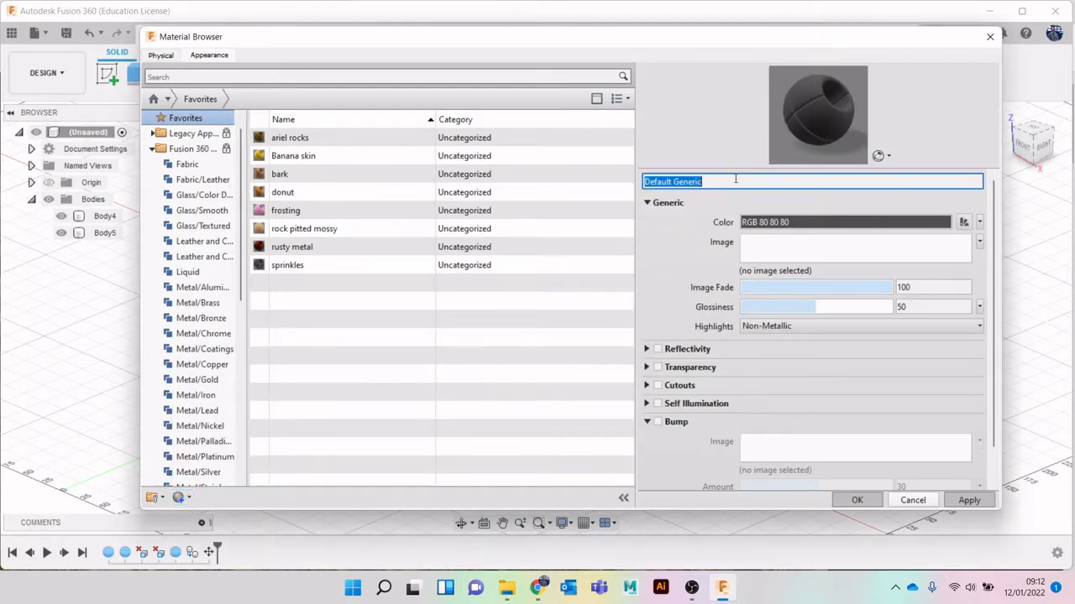
pyautogui.write('ro')
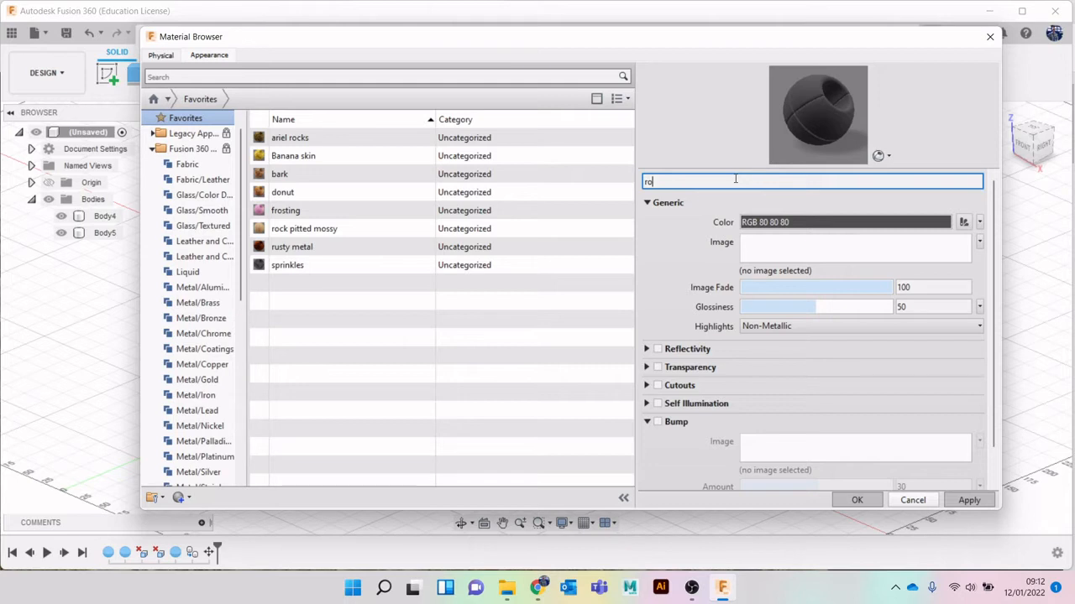
pyautogui.write('cky ground')
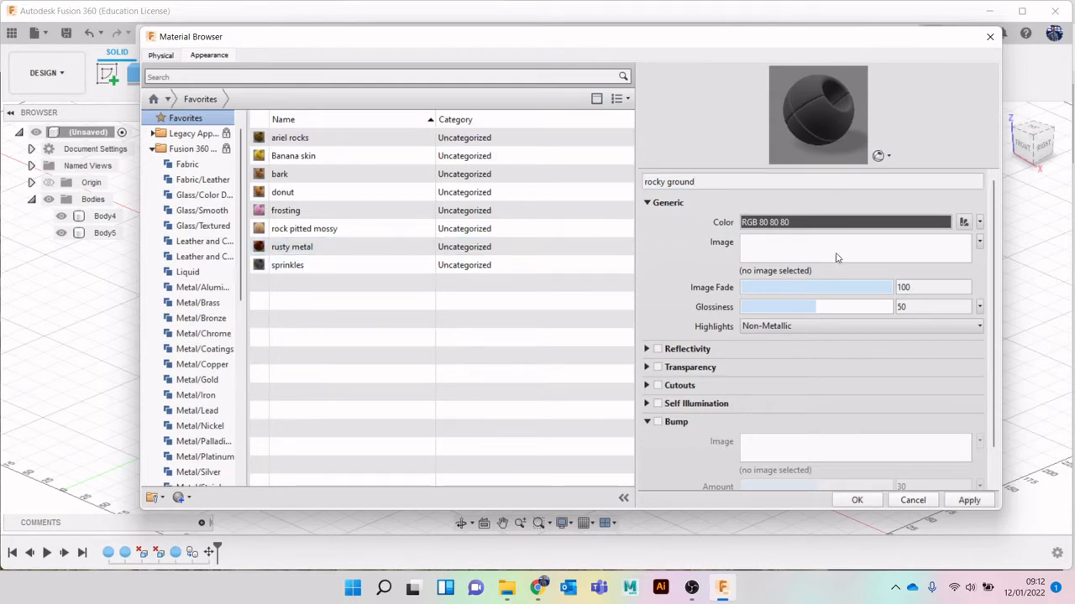
# Load aerial_rocks_02_diff_4k from the textures folder as the generic image of the rocky ground material
pyautogui.click(817, 250)
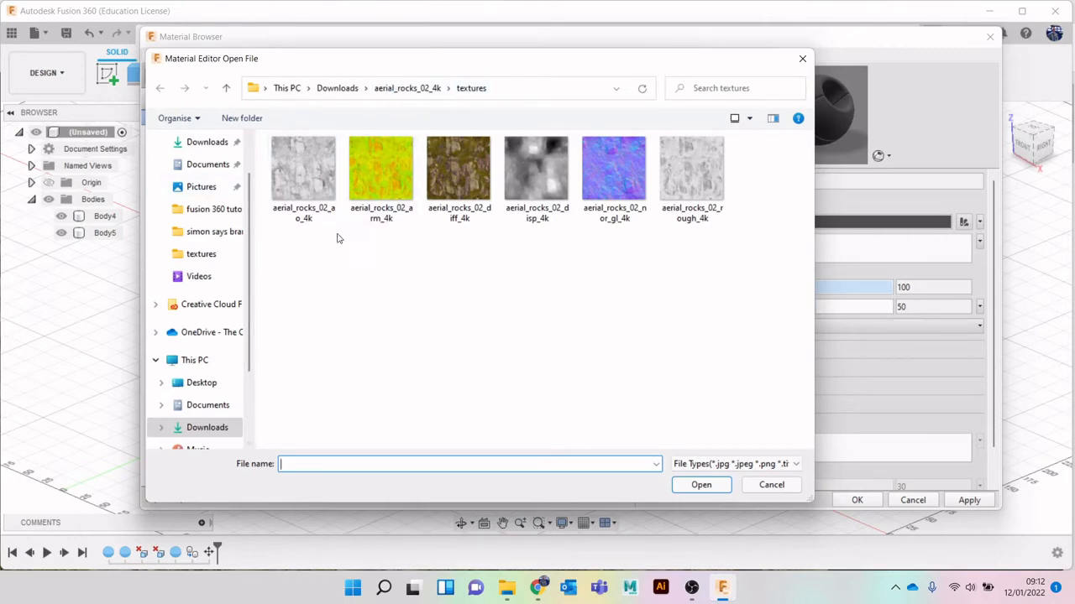
pyautogui.doubleClick(460, 162)
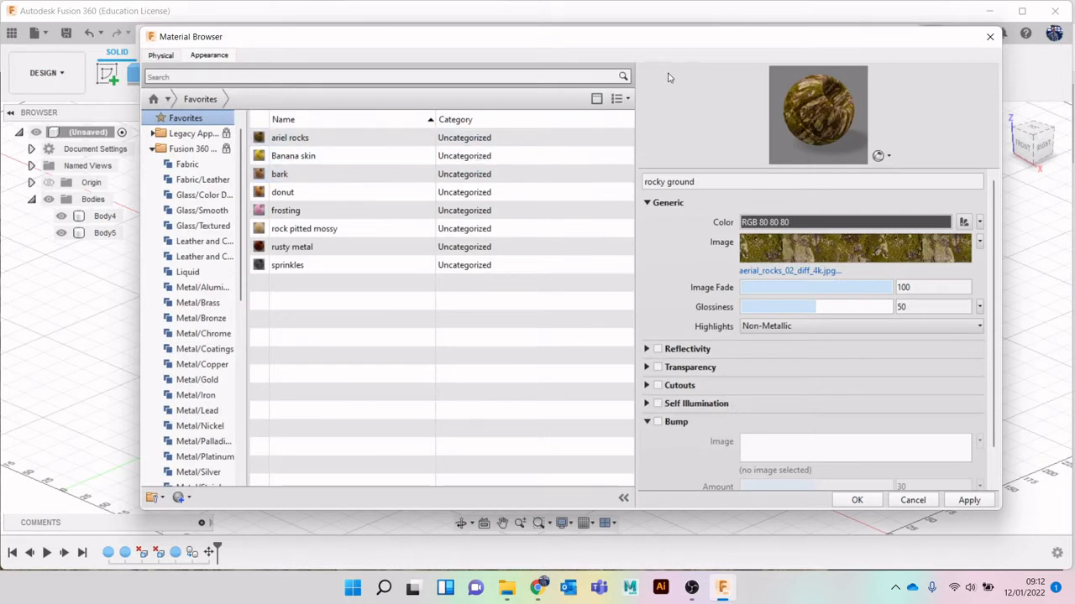
pyautogui.moveTo(705, 41); pyautogui.dragTo(680, 46)
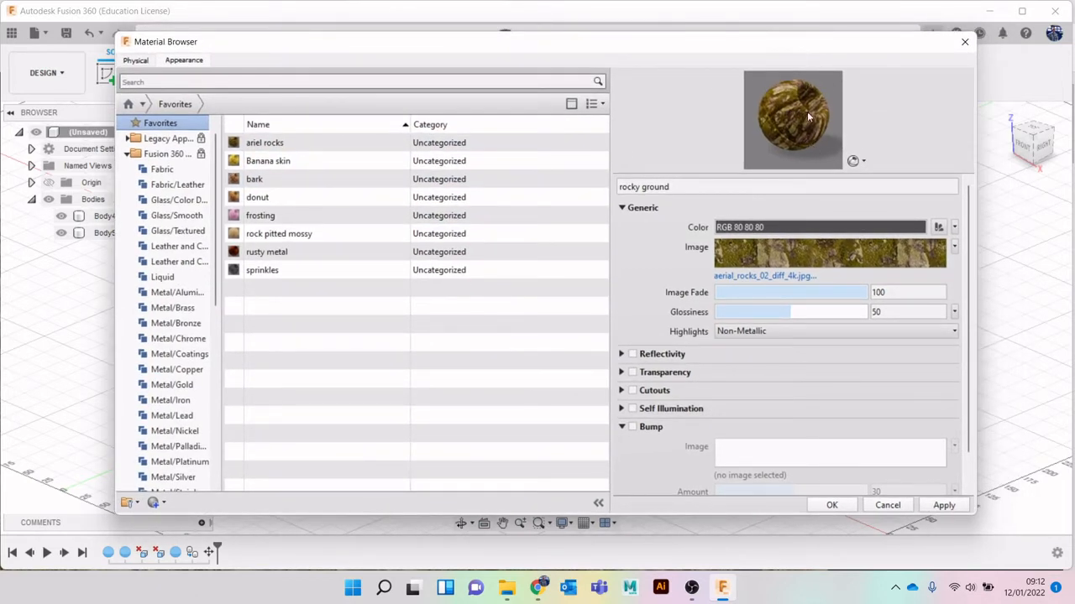
# Preview the material on the Sphere, Cube, Vase, Pool of Liquid and Utility scenes, and return the preview to Object
pyautogui.click(857, 160)
pyautogui.moveTo(840, 178)
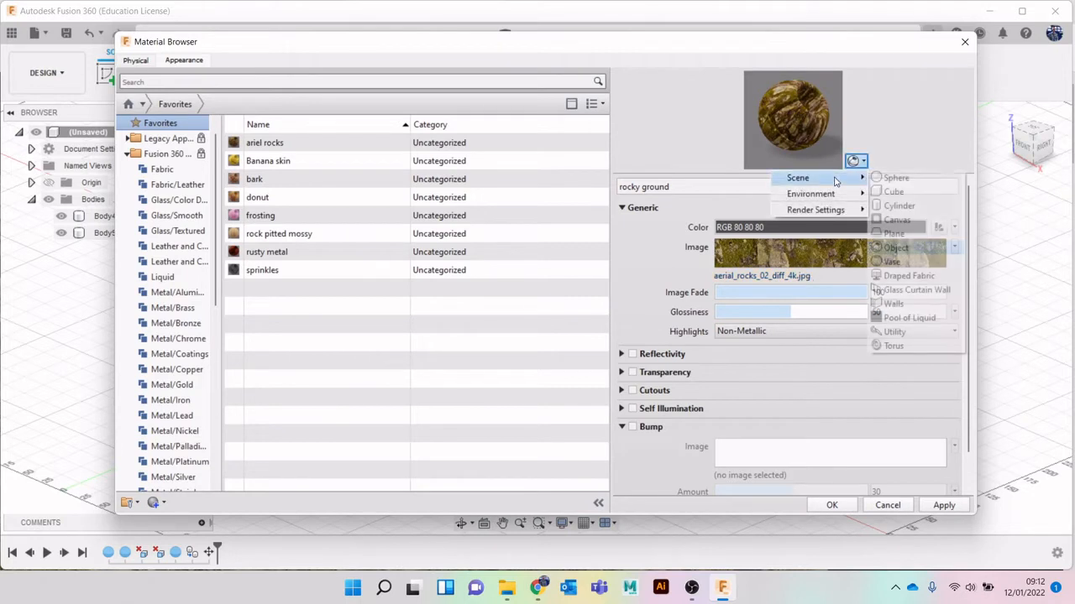
pyautogui.click(890, 178)
pyautogui.click(856, 160)
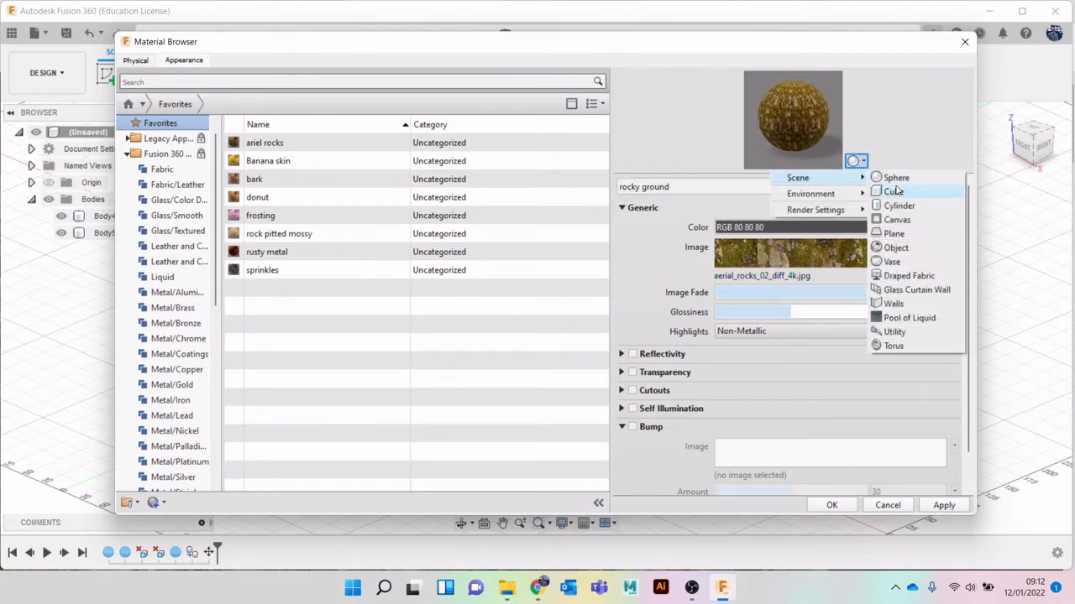
pyautogui.click(895, 191)
pyautogui.click(855, 160)
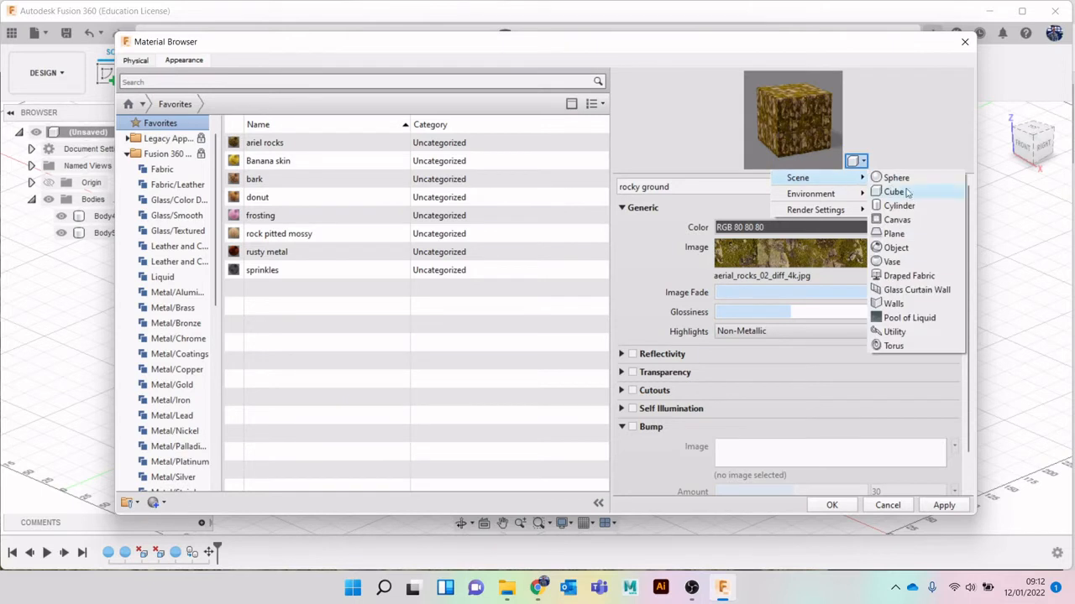
pyautogui.click(891, 261)
pyautogui.click(855, 161)
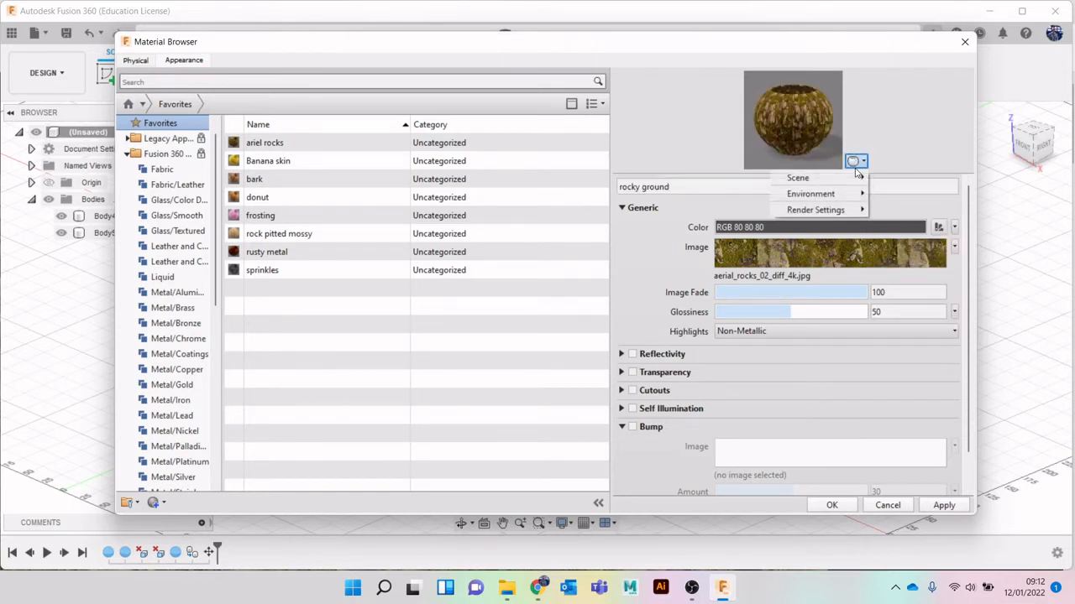
pyautogui.moveTo(850, 178)
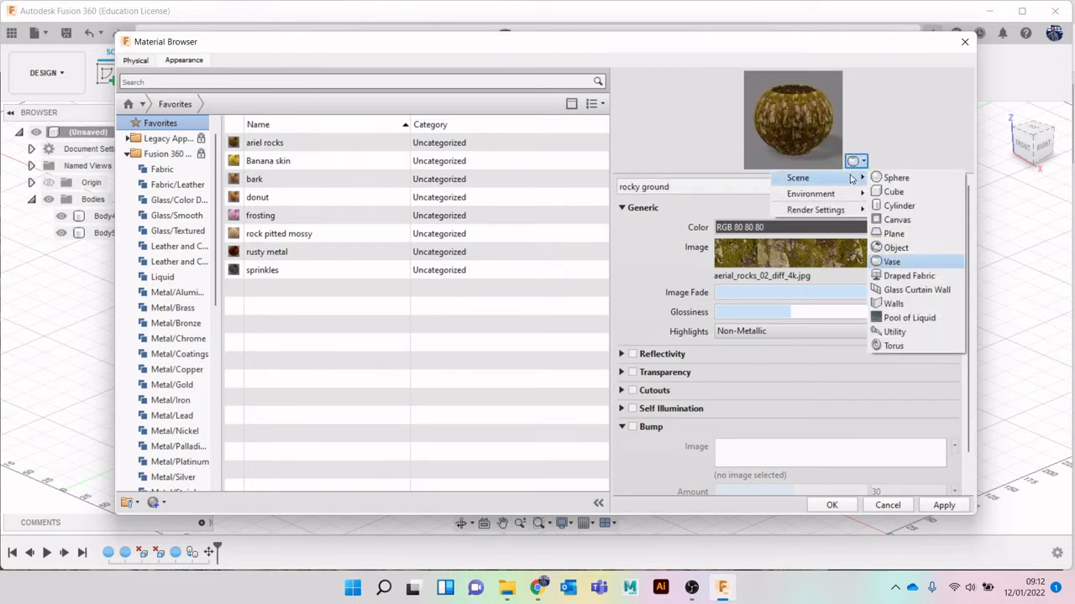
pyautogui.click(930, 317)
pyautogui.click(855, 160)
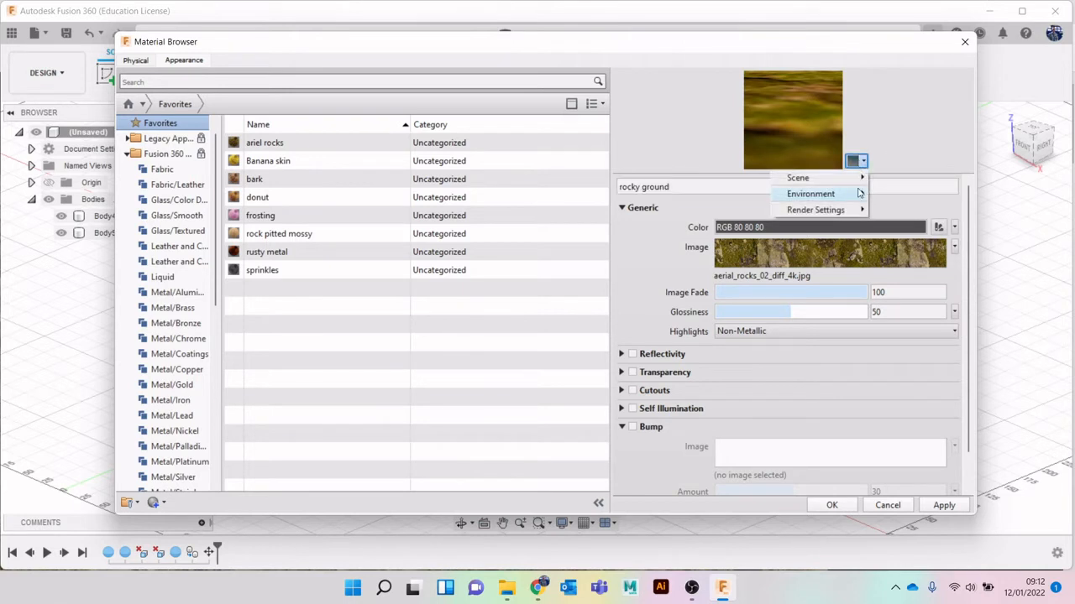
pyautogui.moveTo(850, 178)
pyautogui.click(907, 332)
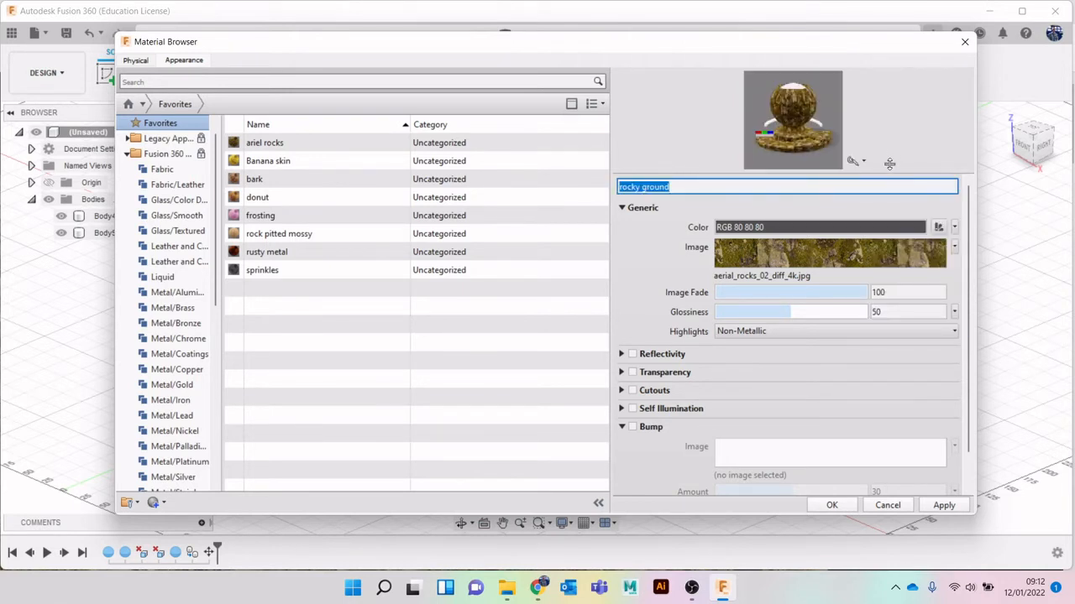
pyautogui.click(854, 160)
pyautogui.moveTo(850, 178)
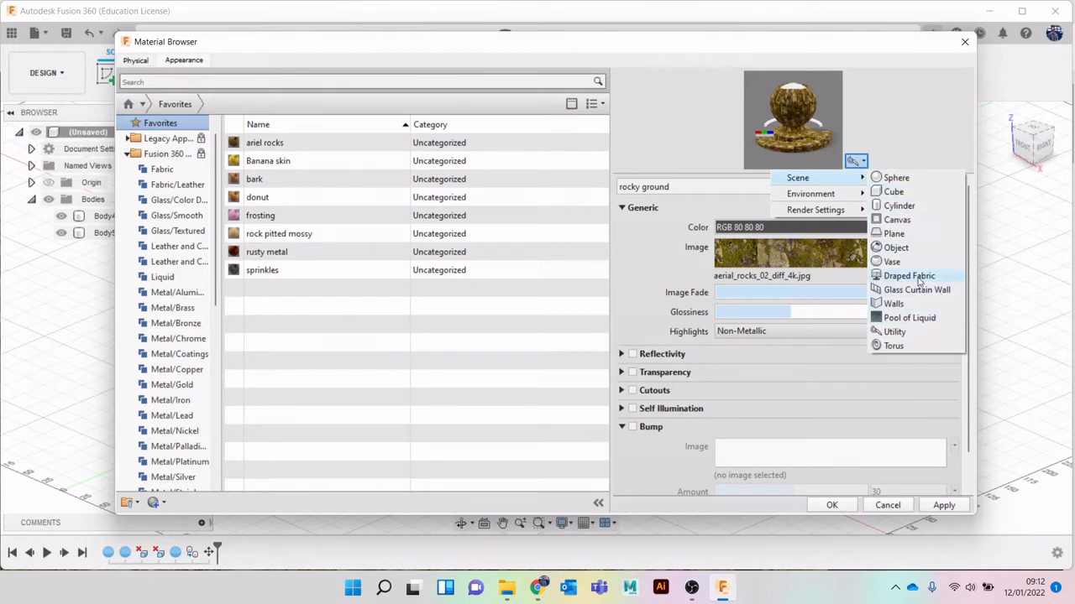
pyautogui.click(919, 249)
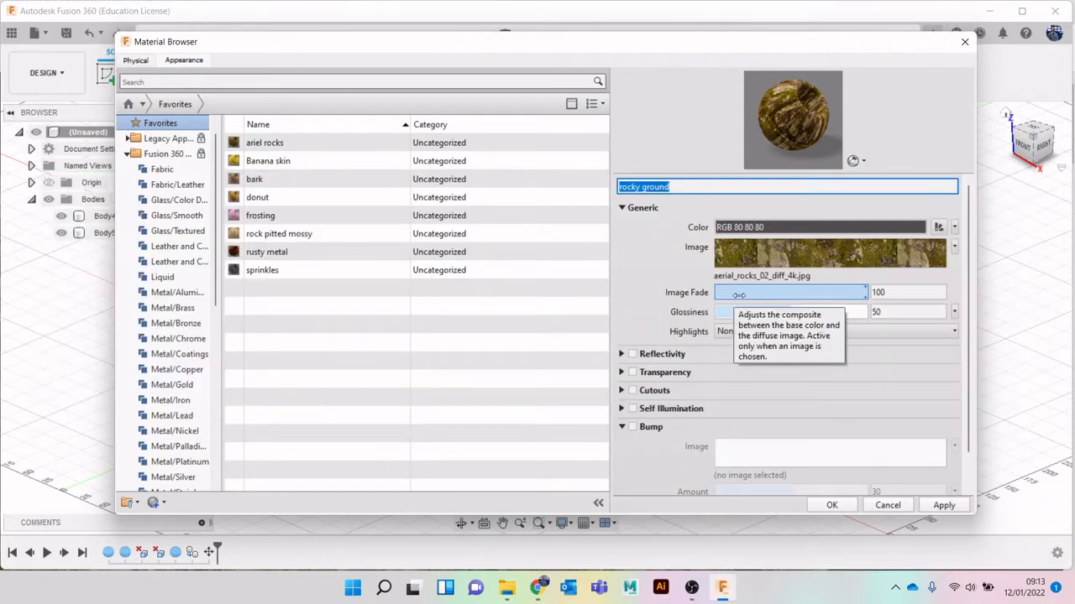
# Replace the glossiness value with the image aerial_rocks_02_rough_4k, keeping the highlights Non-Metallic
pyautogui.click(770, 332)
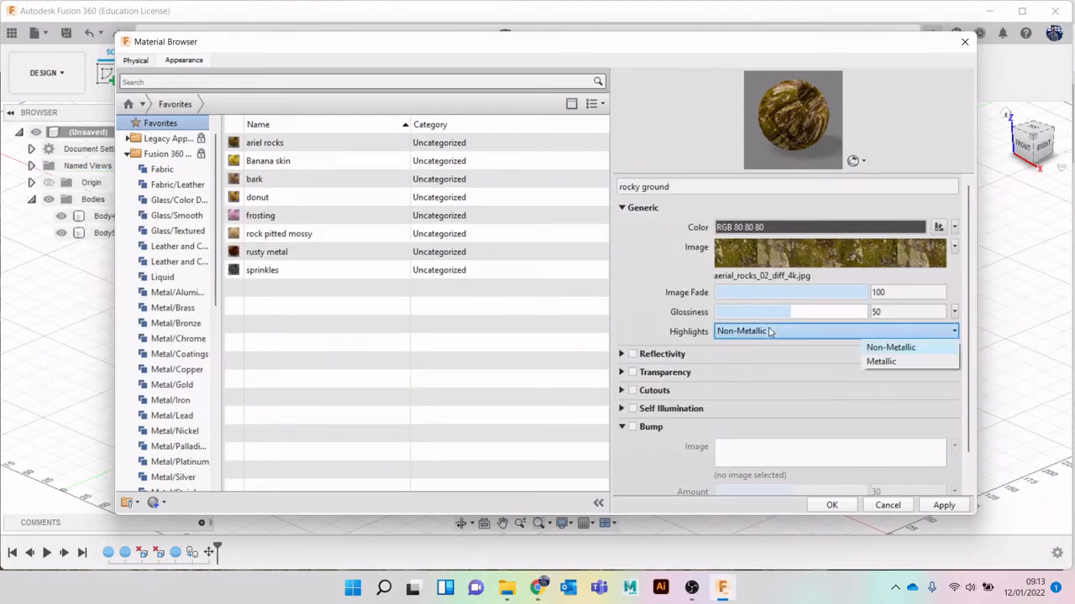
pyautogui.click(635, 272)
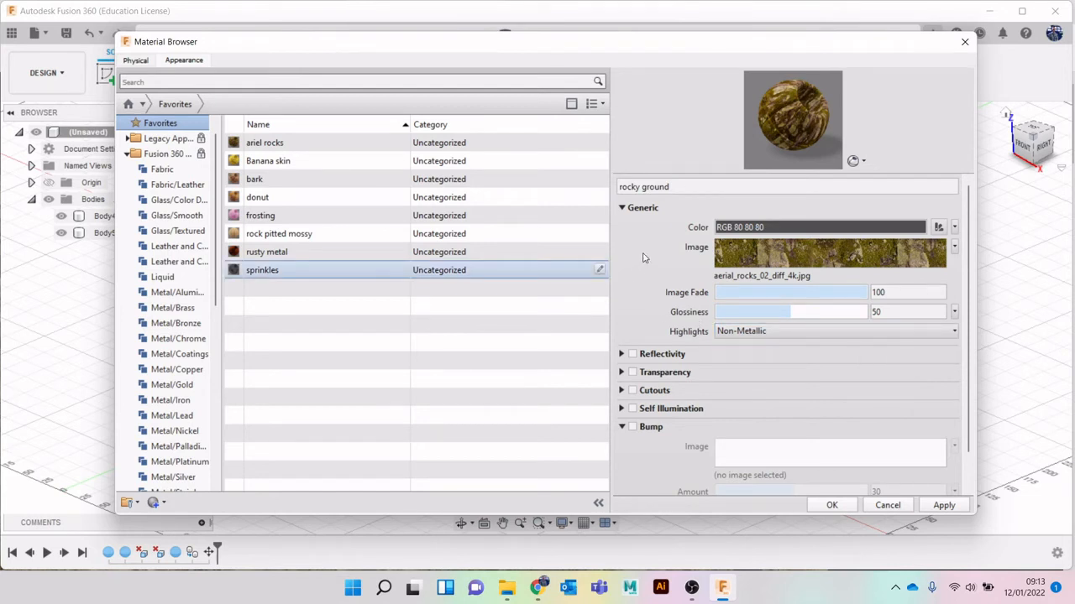
pyautogui.click(954, 312)
pyautogui.click(898, 341)
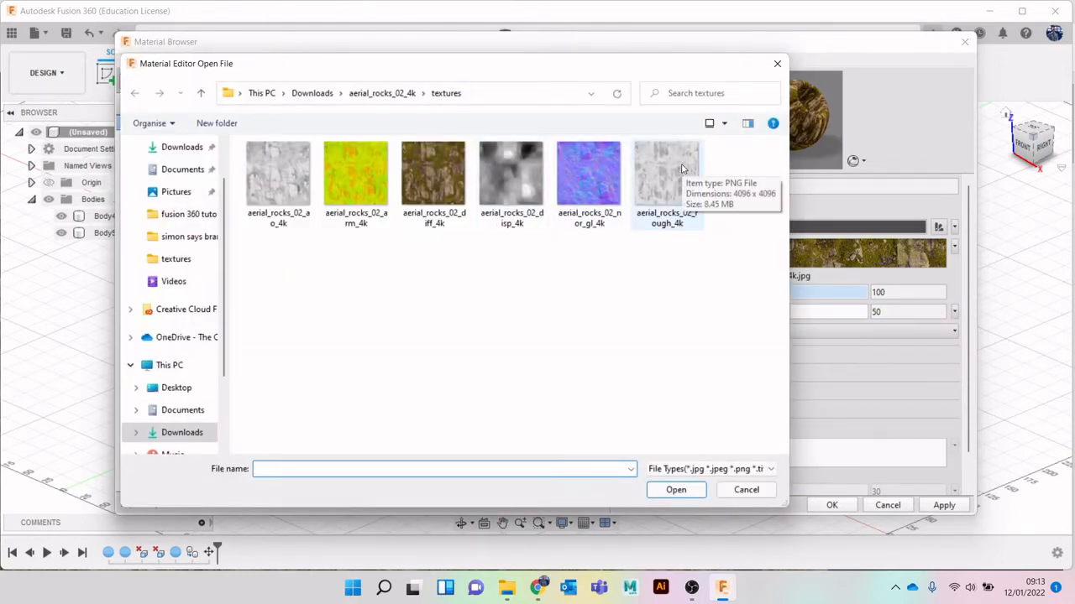
pyautogui.doubleClick(681, 169)
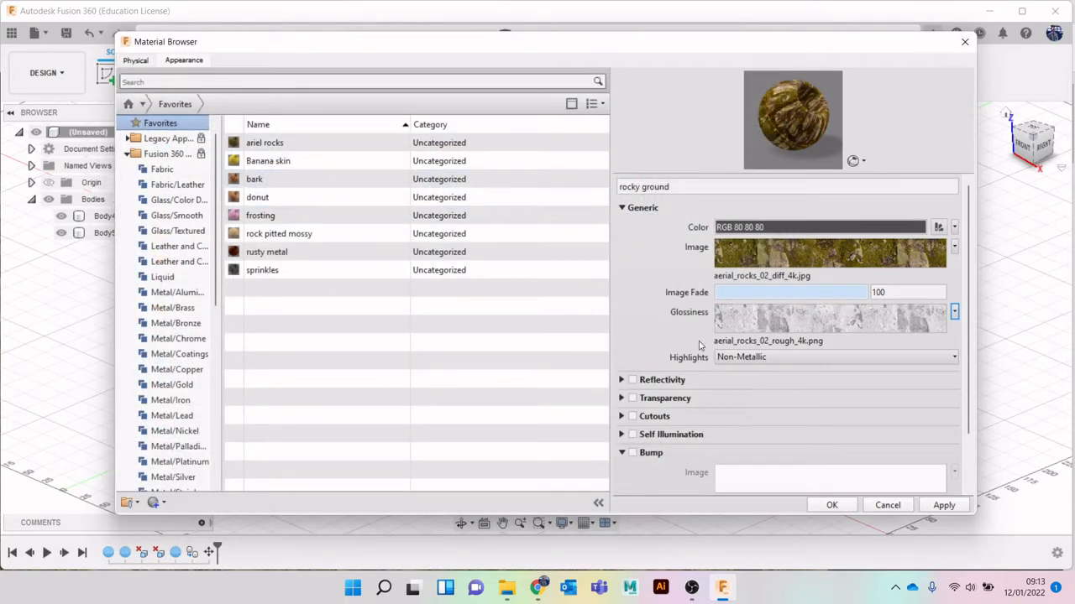
# Enable Bump for the material and load aerial_rocks_02_nor_gl_4k as its bump image
pyautogui.scroll(-2, 682, 296)
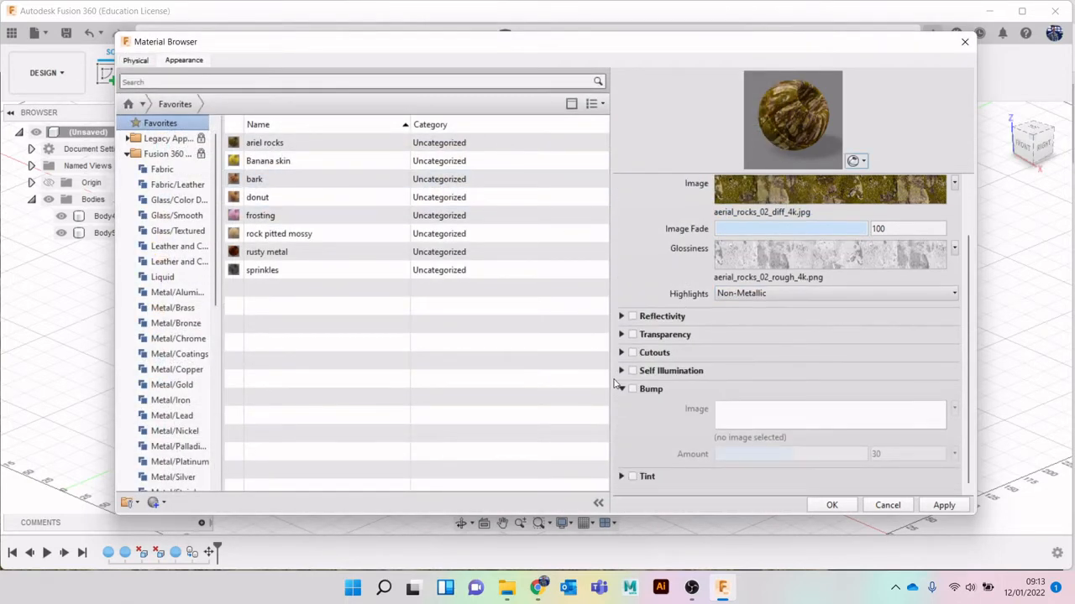
pyautogui.click(621, 389)
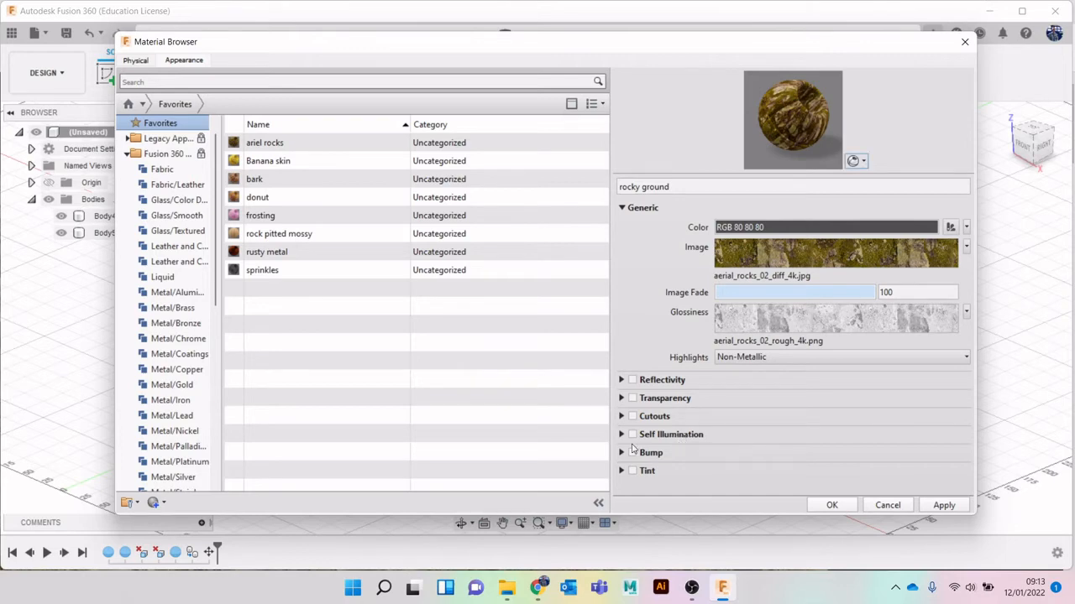
pyautogui.click(622, 454)
pyautogui.click(634, 387)
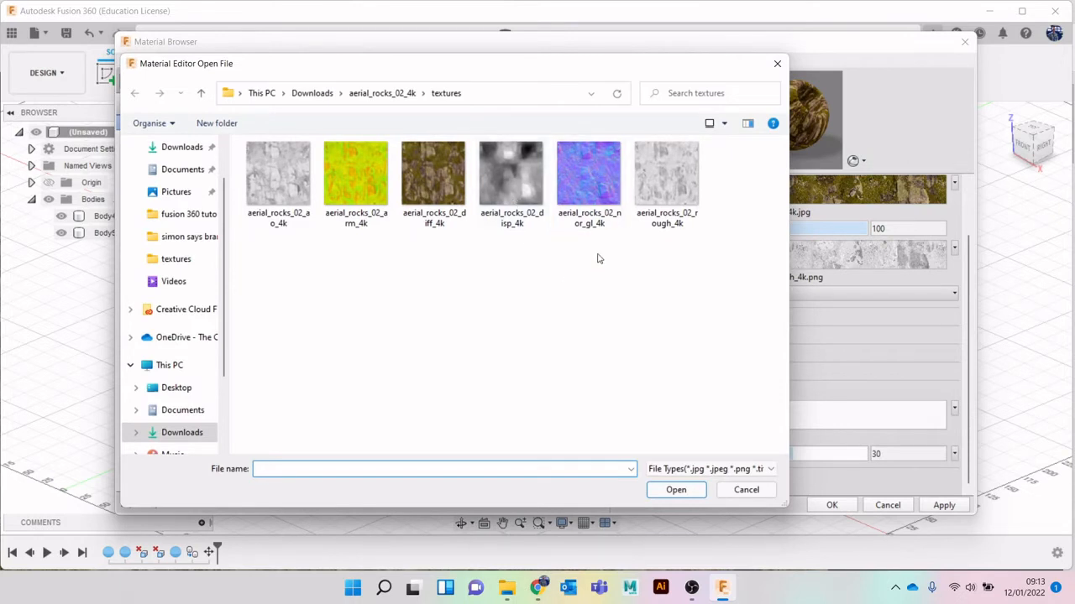
pyautogui.doubleClick(588, 173)
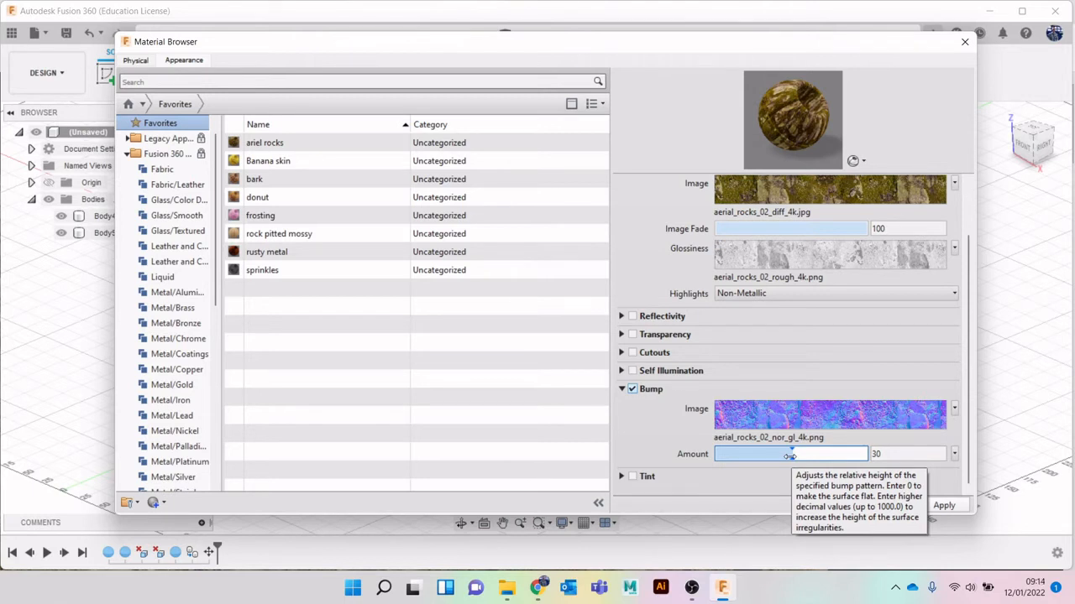
# Set the bump amount to 600 and apply the rocky ground material, closing the Material Browser
pyautogui.moveTo(789, 456); pyautogui.dragTo(834, 455)
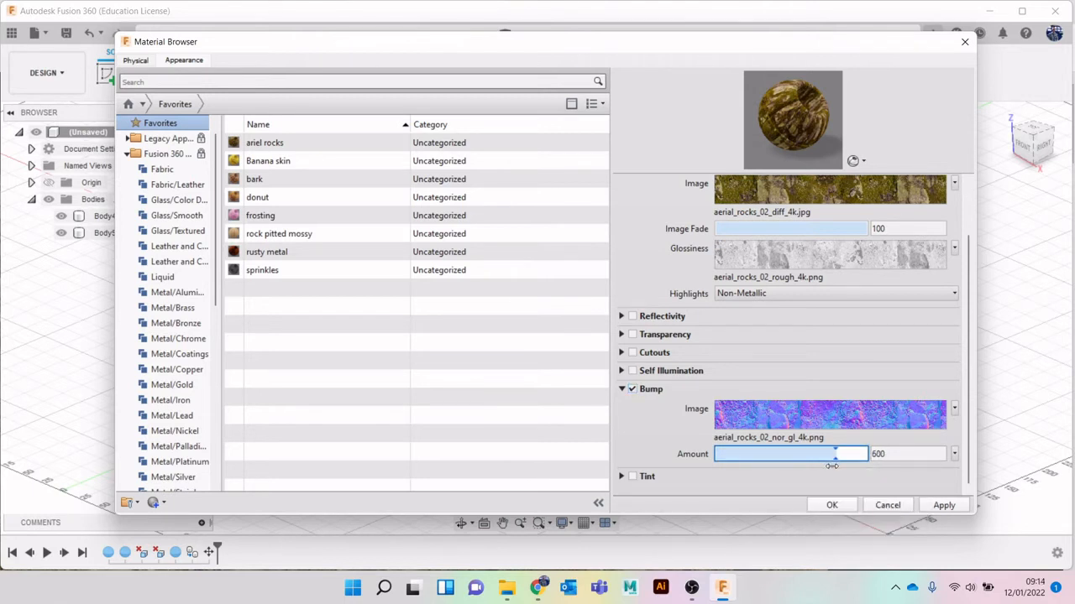
pyautogui.click(943, 505)
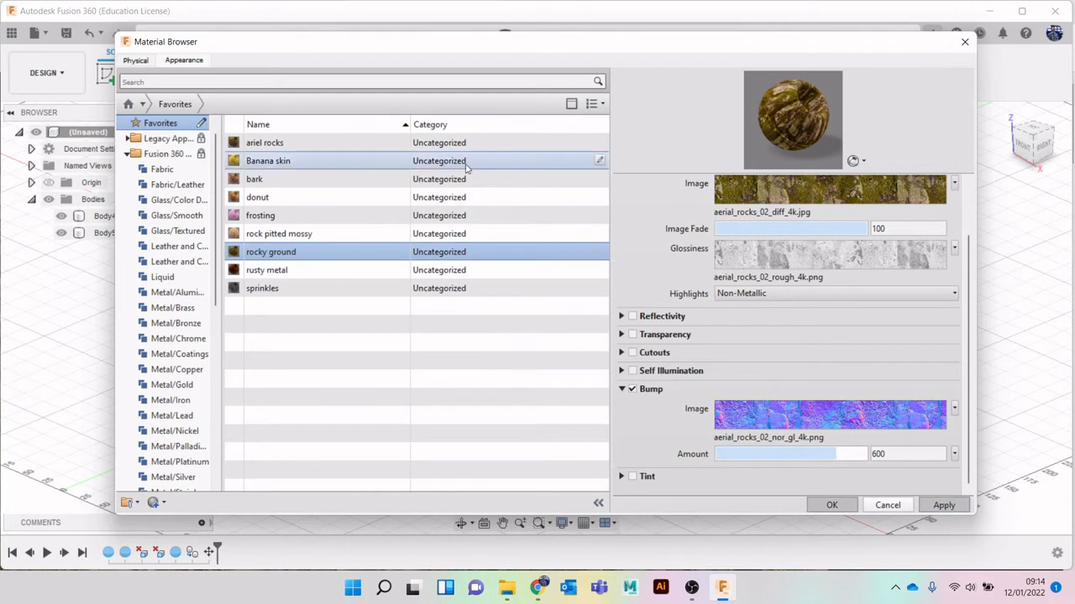
pyautogui.click(877, 507)
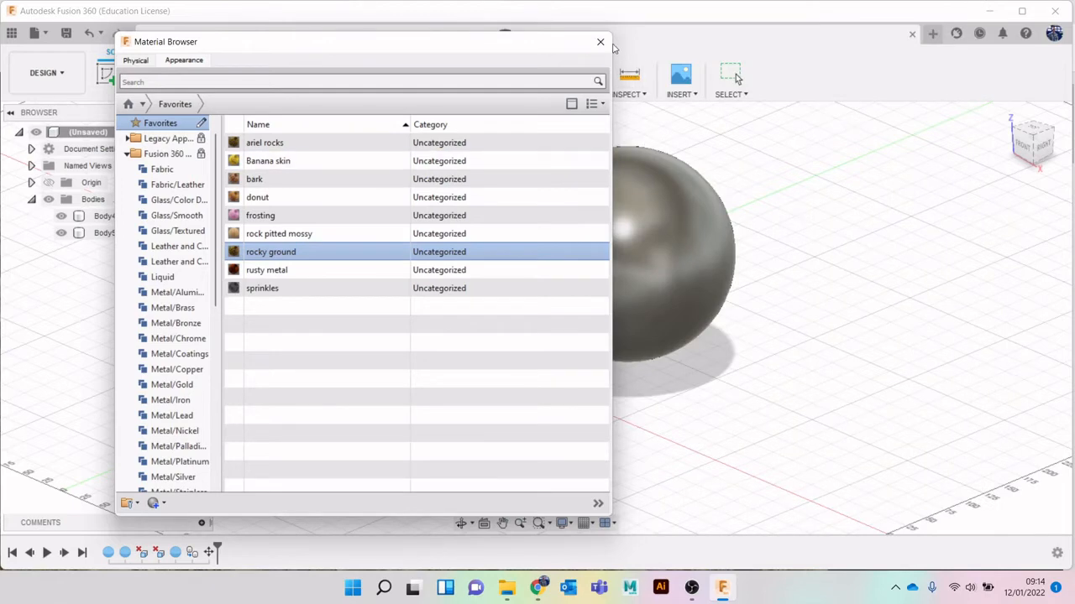
pyautogui.click(601, 41)
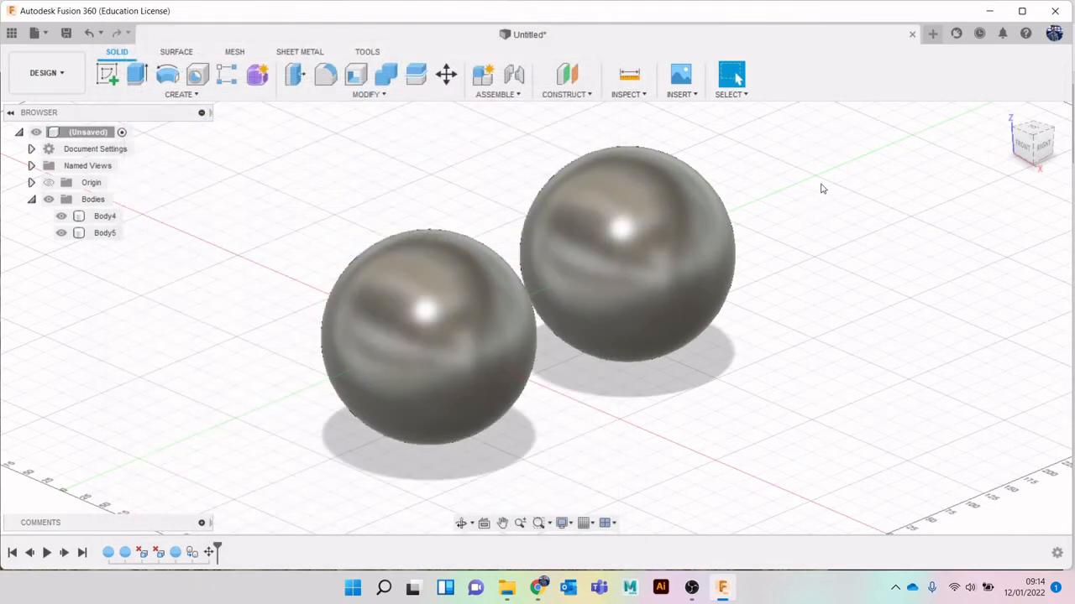
# Apply the rocky ground appearance from the favorites library to the front sphere and view it from higher up
pyautogui.press('a')
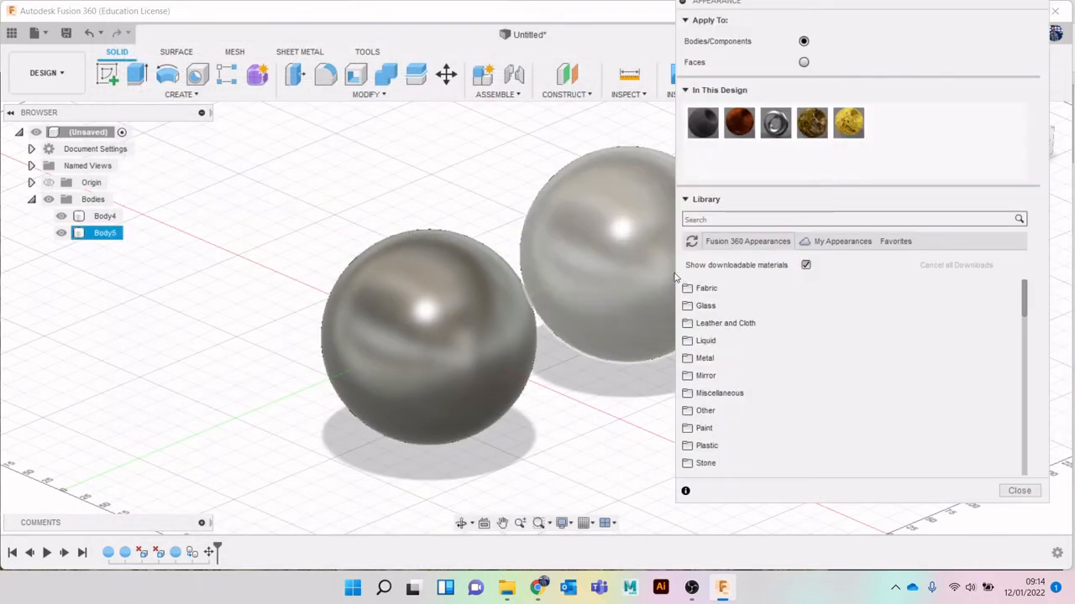
pyautogui.scroll(-3, 770, 314)
pyautogui.scroll(-3, 766, 285)
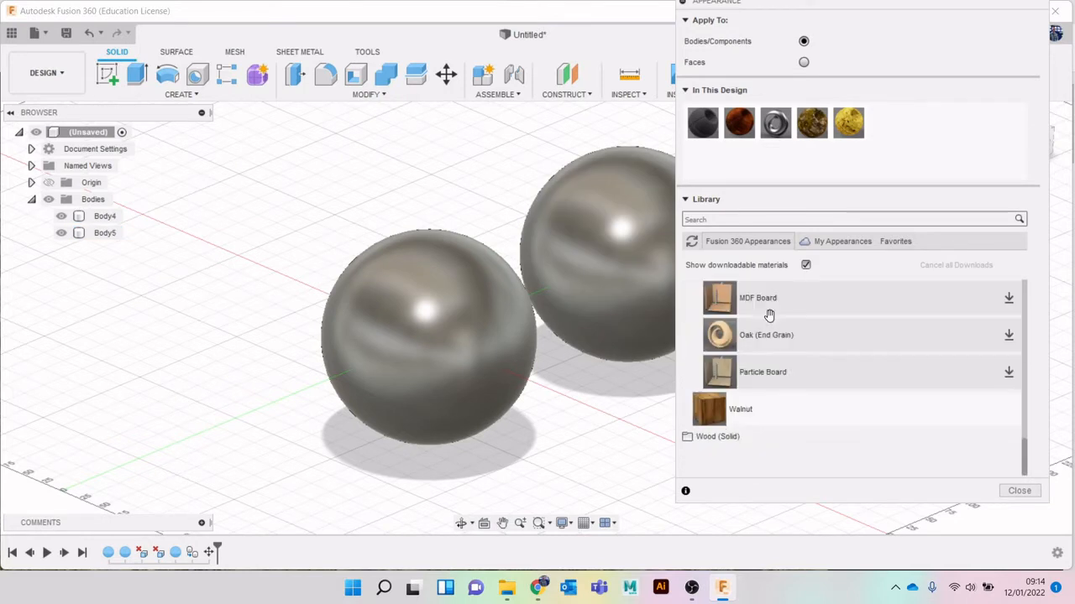
pyautogui.scroll(8, 785, 326)
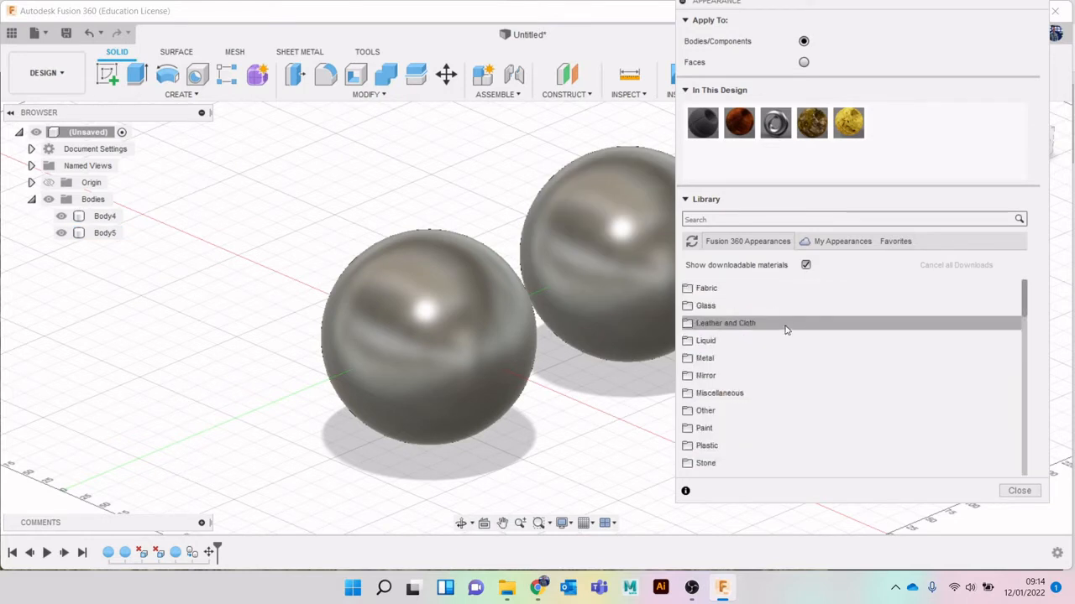
pyautogui.click(905, 241)
pyautogui.scroll(-2, 829, 307)
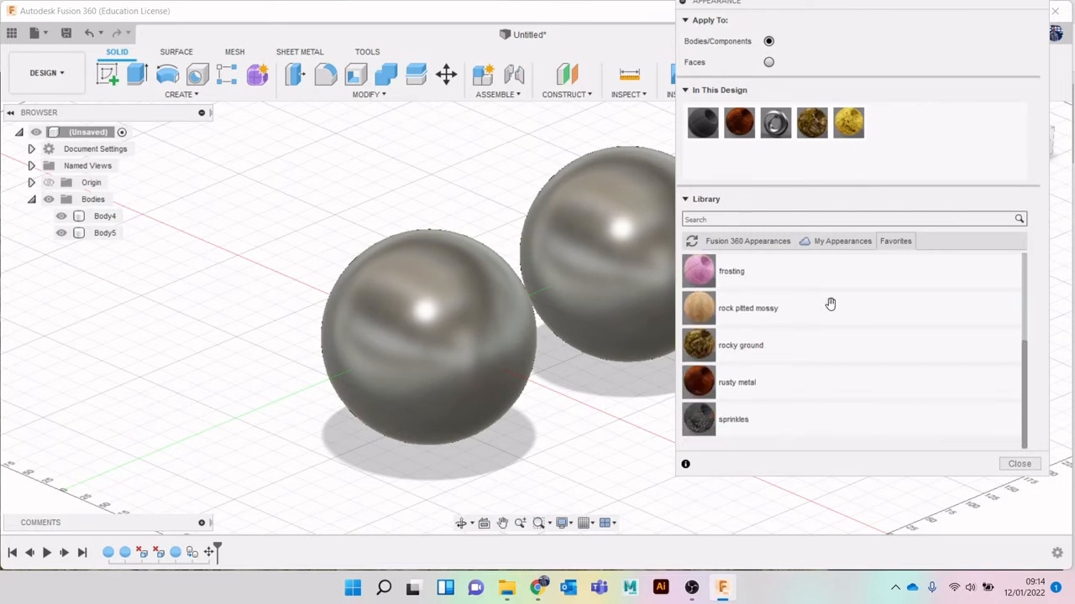
pyautogui.moveTo(849, 351); pyautogui.dragTo(386, 336)
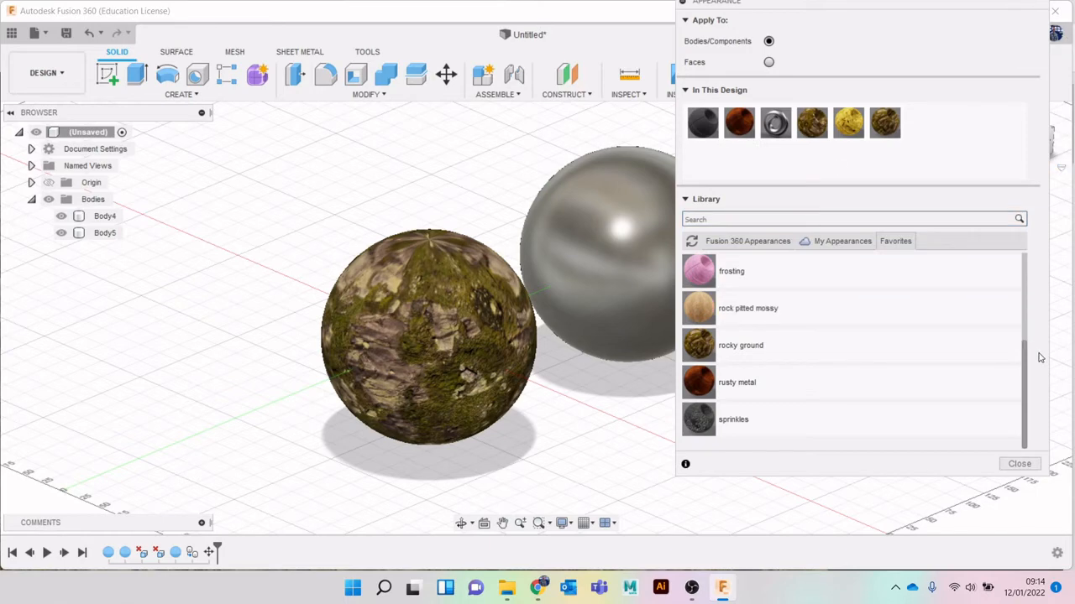
pyautogui.click(1019, 464)
pyautogui.moveTo(1043, 163); pyautogui.dragTo(1045, 178)
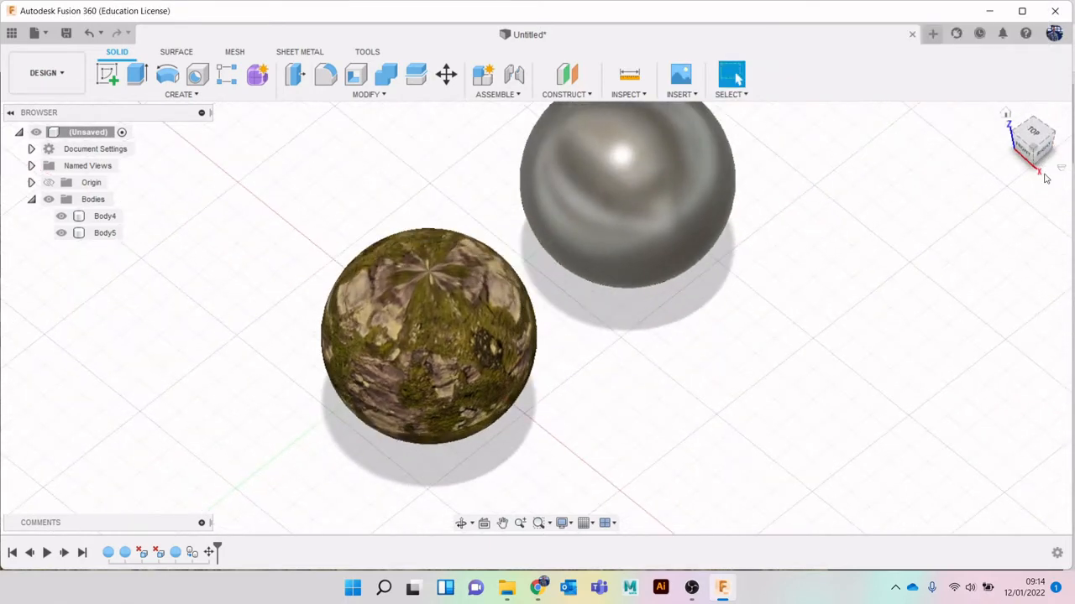
# Inspect the texture pinching on the rocky front sphere, switch to the Render workspace and select that sphere in Texture Map Controls
pyautogui.click(434, 276)
pyautogui.scroll(4, 430, 264)
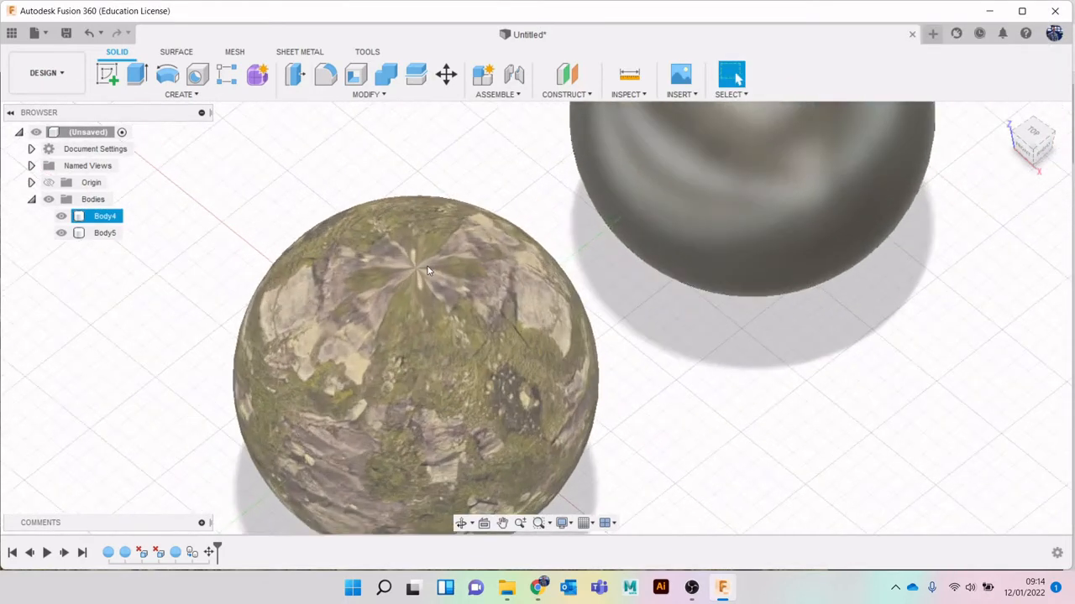
pyautogui.scroll(-5, 430, 265)
pyautogui.moveTo(1034, 154); pyautogui.dragTo(1041, 123)
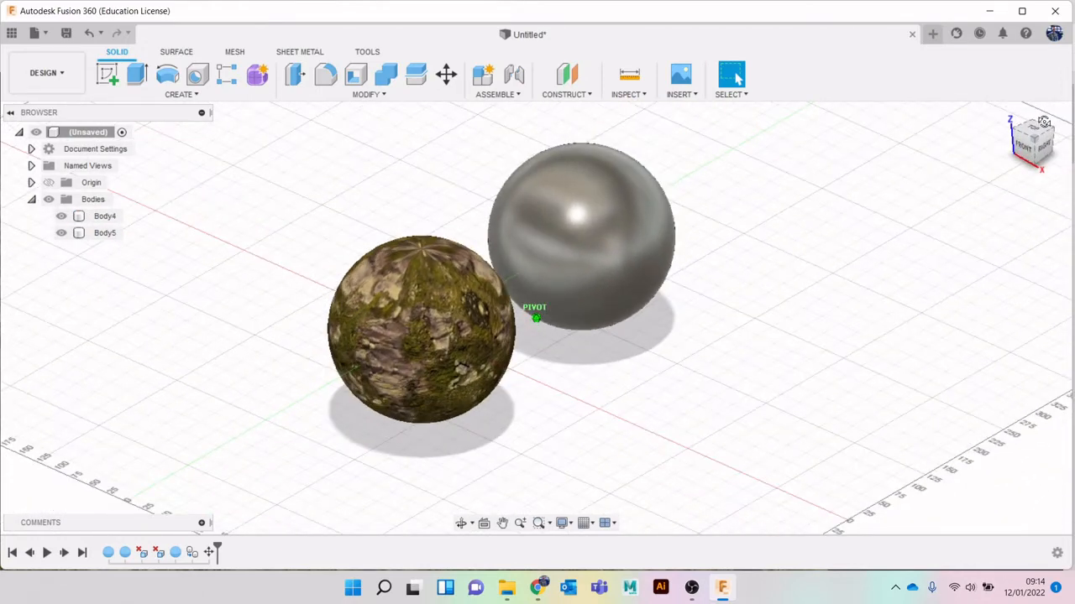
pyautogui.click(43, 74)
pyautogui.click(50, 158)
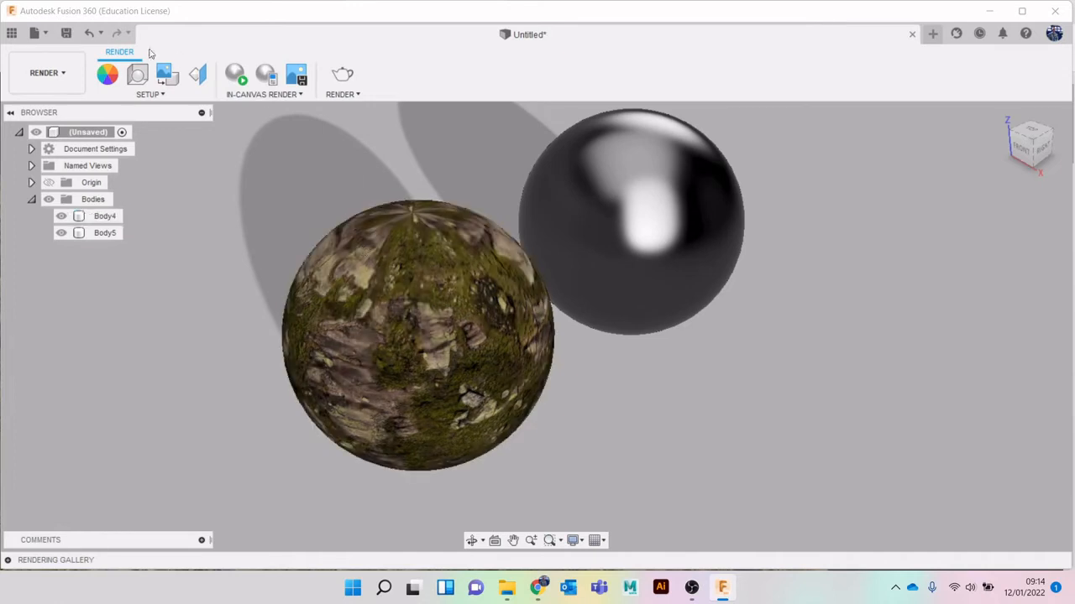
pyautogui.click(192, 75)
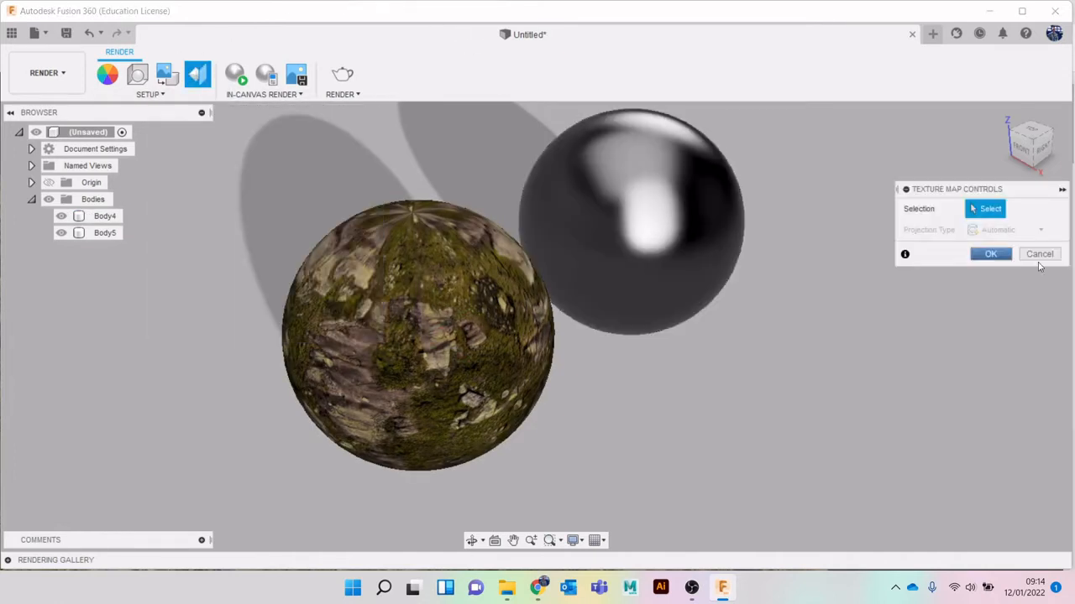
pyautogui.click(477, 220)
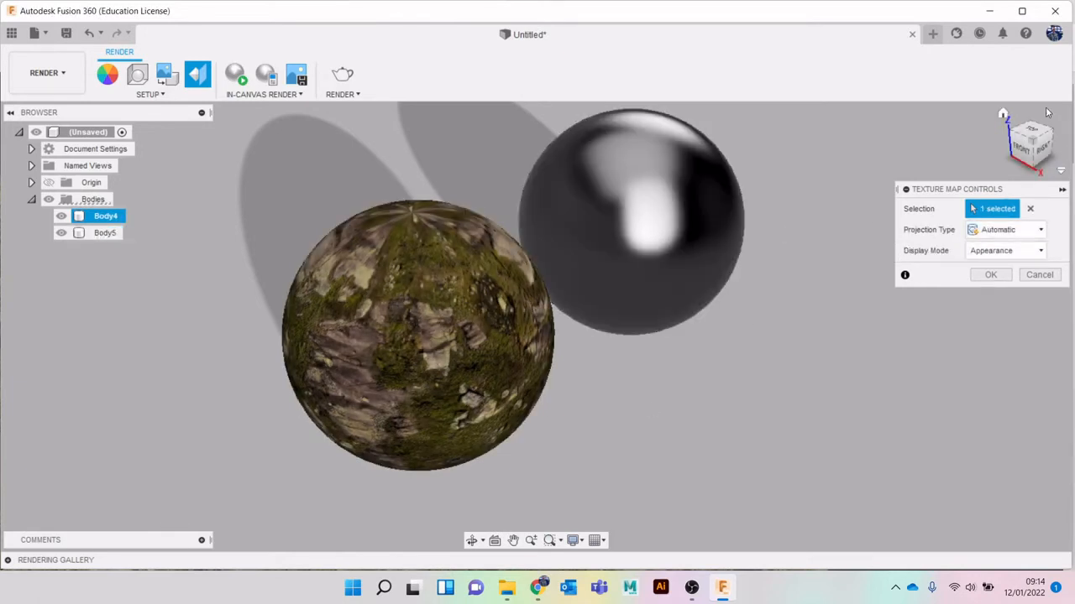
pyautogui.moveTo(1037, 142); pyautogui.dragTo(1039, 157)
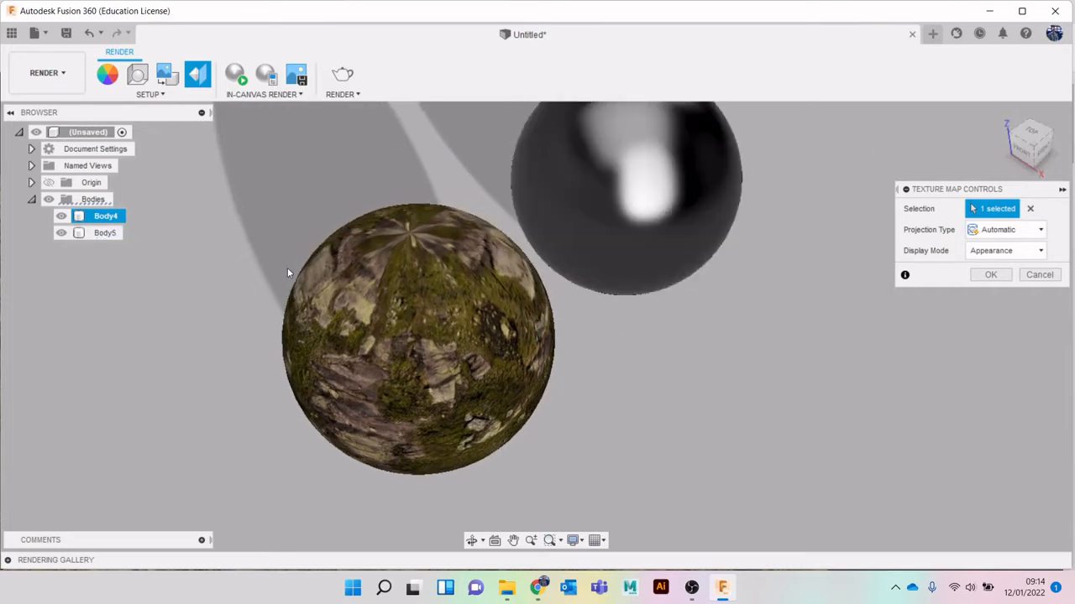
# Try a Planar projection with the sphere's surface as axis, followed by a Box projection, and inspect the mapping
pyautogui.click(1032, 233)
pyautogui.click(1003, 264)
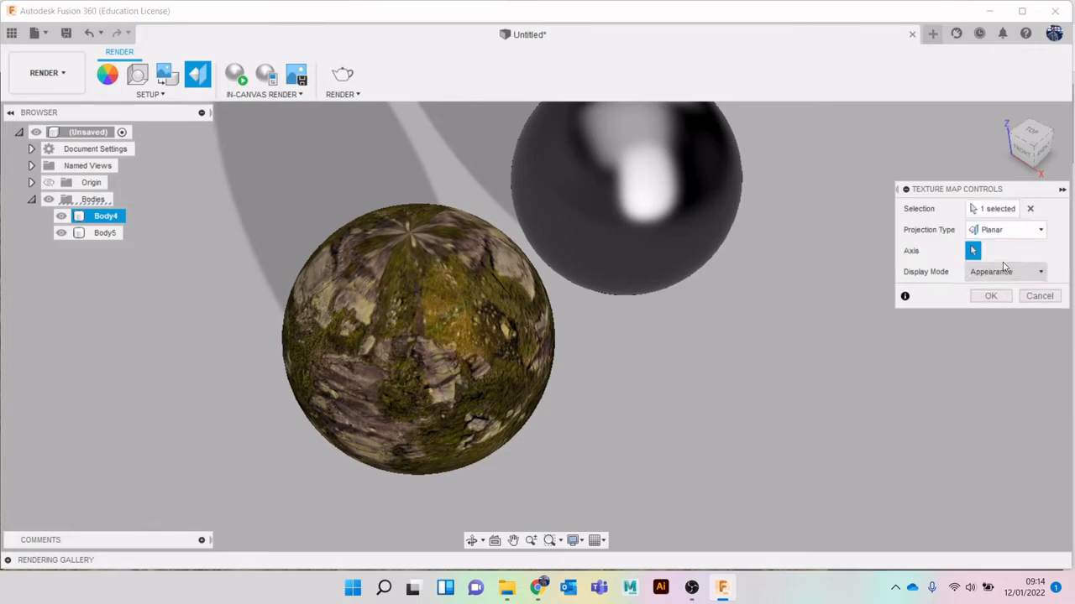
pyautogui.click(437, 319)
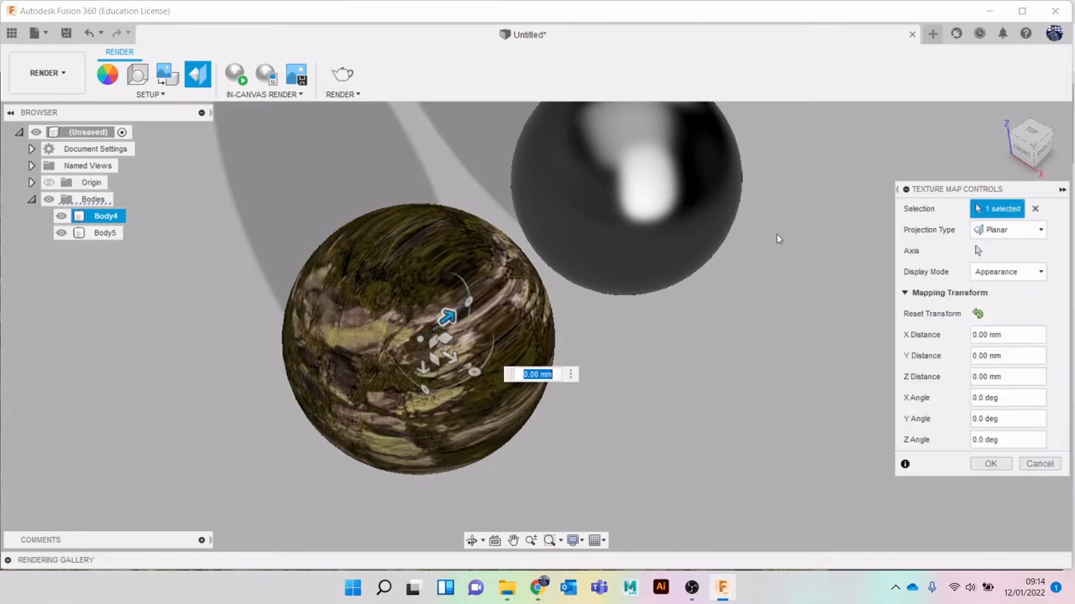
pyautogui.click(1034, 230)
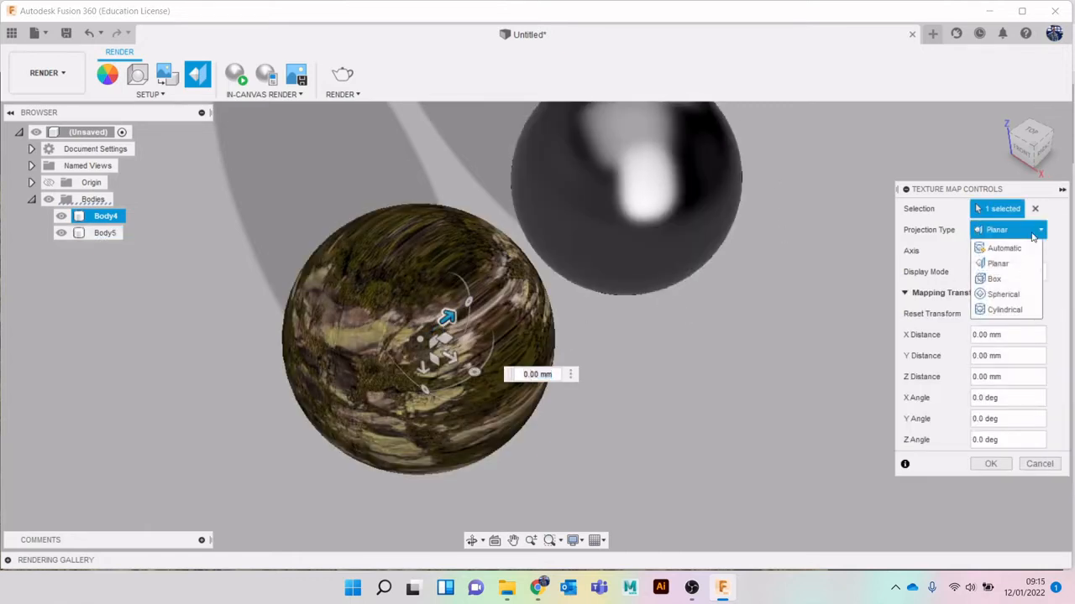
pyautogui.click(999, 280)
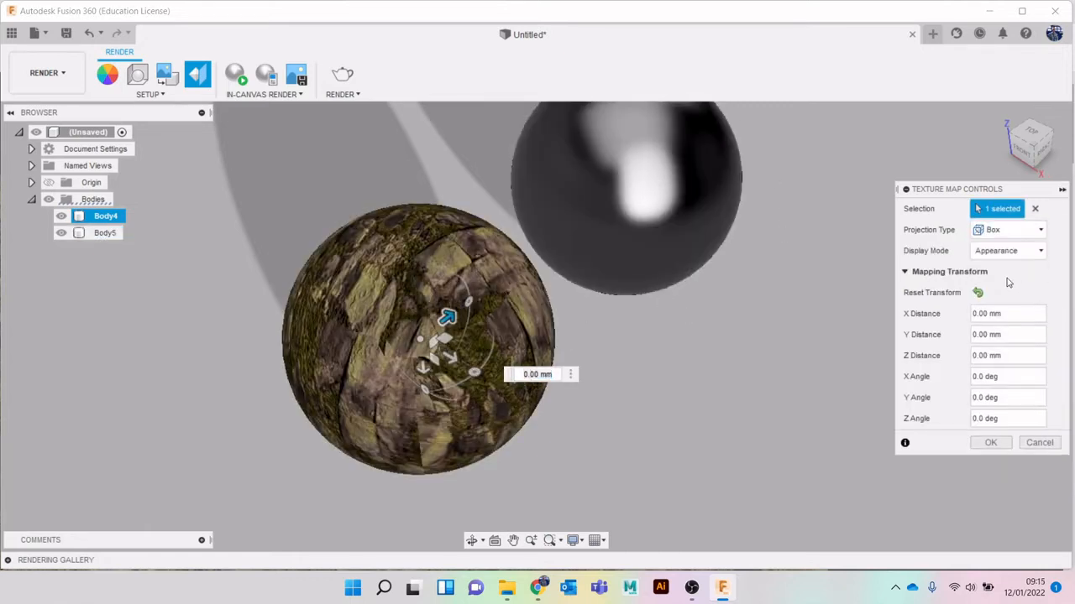
pyautogui.click(1029, 149)
pyautogui.moveTo(1029, 149)
pyautogui.mouseDown()
pyautogui.moveTo(974, 132)
pyautogui.moveTo(976, 96)
pyautogui.moveTo(1041, 138)
pyautogui.moveTo(1038, 170)
pyautogui.moveTo(1014, 173)
pyautogui.moveTo(1014, 184)
pyautogui.mouseUp()
# Try the Spherical and Cylindrical projection types on the rocky sphere and check the mapping from the side and above
pyautogui.click(1008, 229)
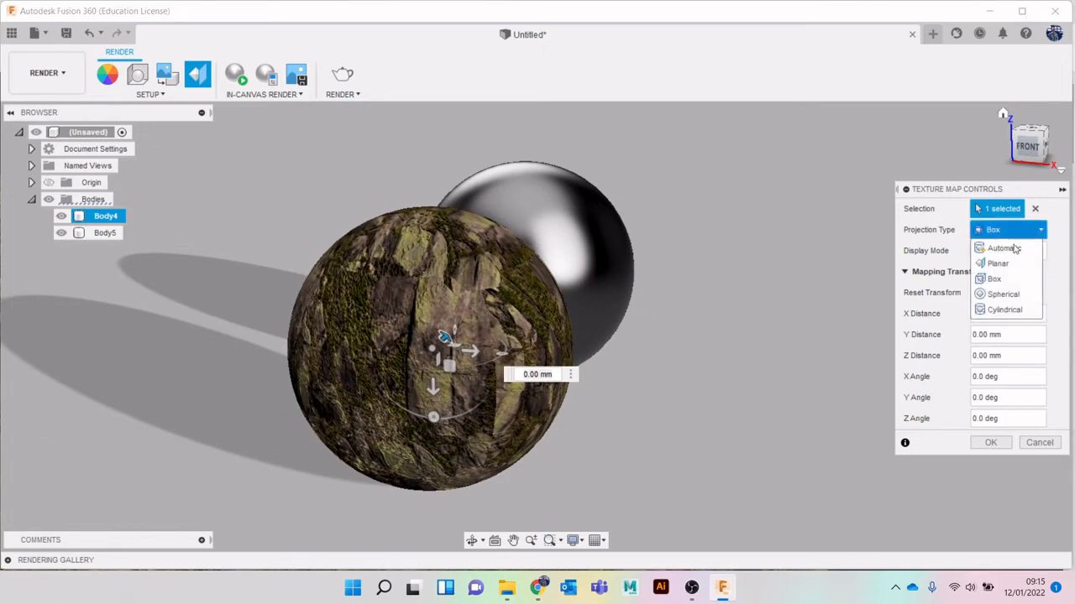
pyautogui.click(1019, 295)
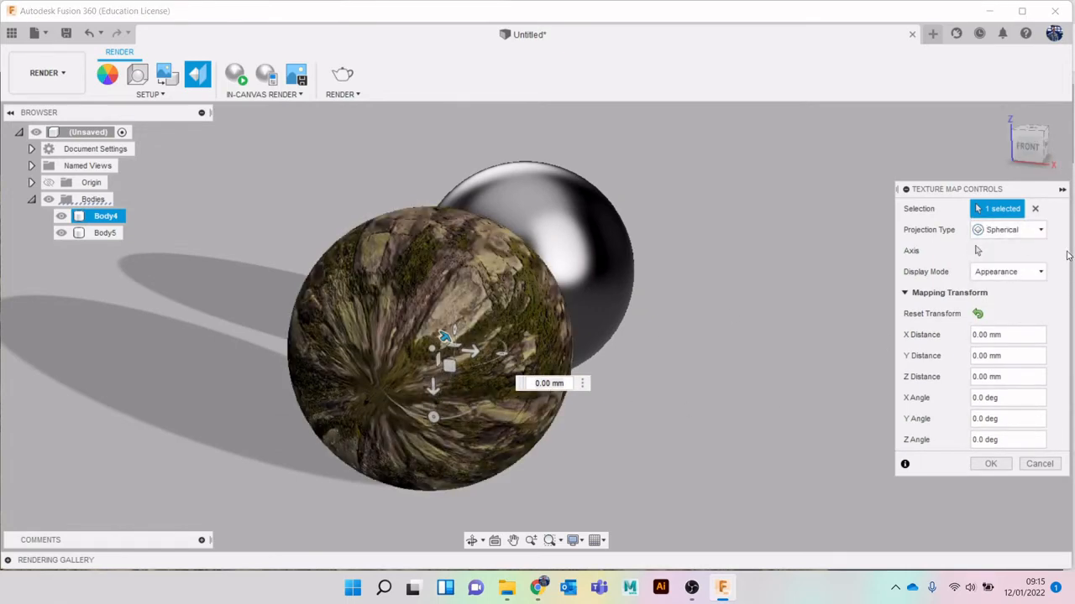
pyautogui.click(1040, 229)
pyautogui.click(1022, 311)
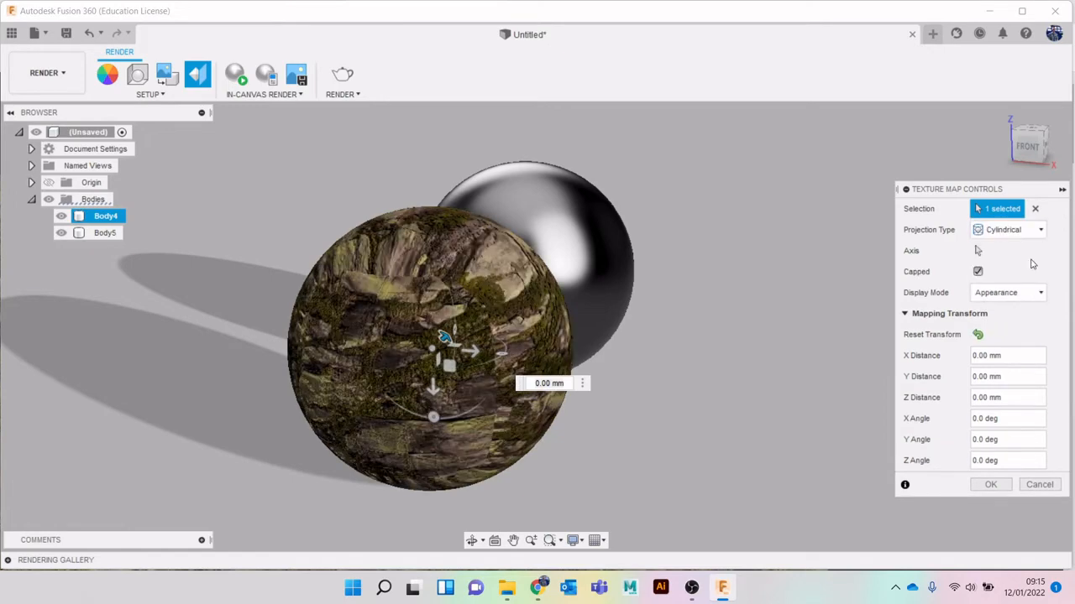
pyautogui.click(1046, 148)
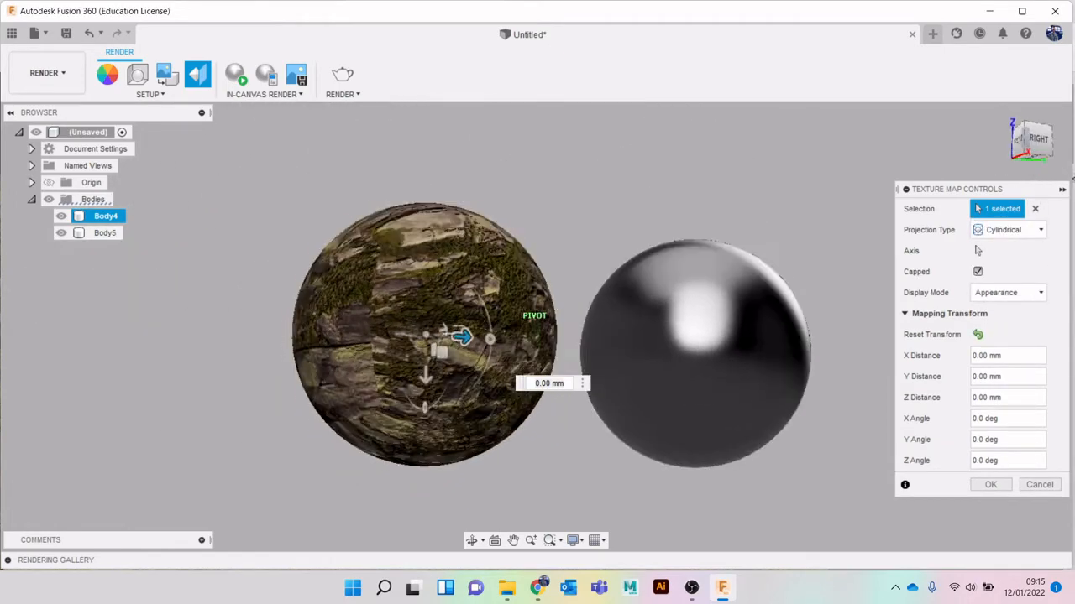
pyautogui.moveTo(1041, 148)
pyautogui.mouseDown()
pyautogui.moveTo(1024, 141)
pyautogui.moveTo(1009, 154)
pyautogui.moveTo(1011, 173)
pyautogui.moveTo(1034, 165)
pyautogui.mouseUp()
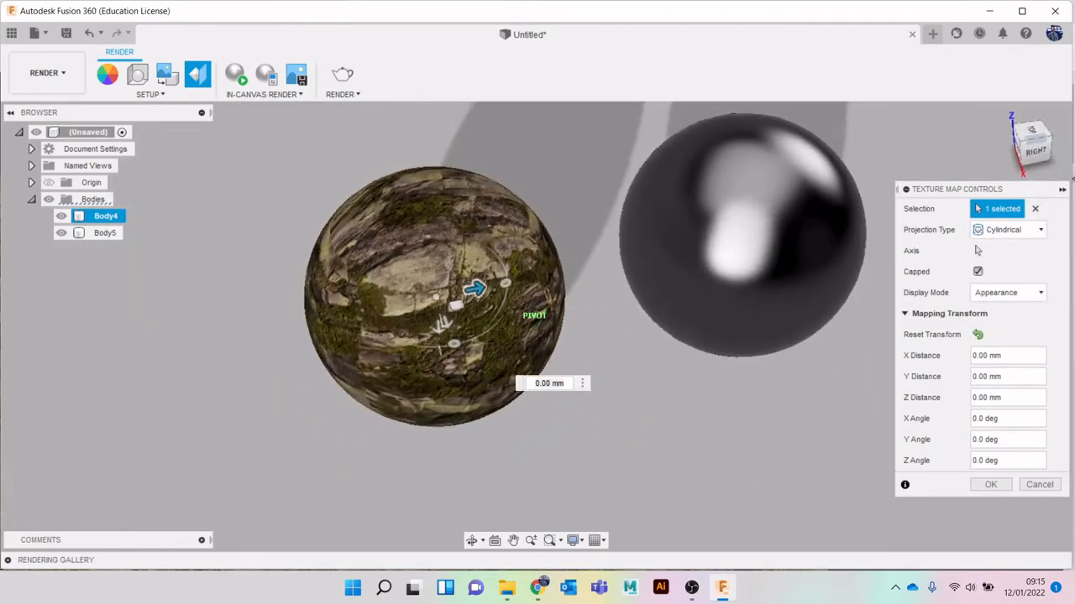
# Set the rocky sphere's texture projection type to Box and apply the mapping
pyautogui.click(1011, 229)
pyautogui.click(1012, 277)
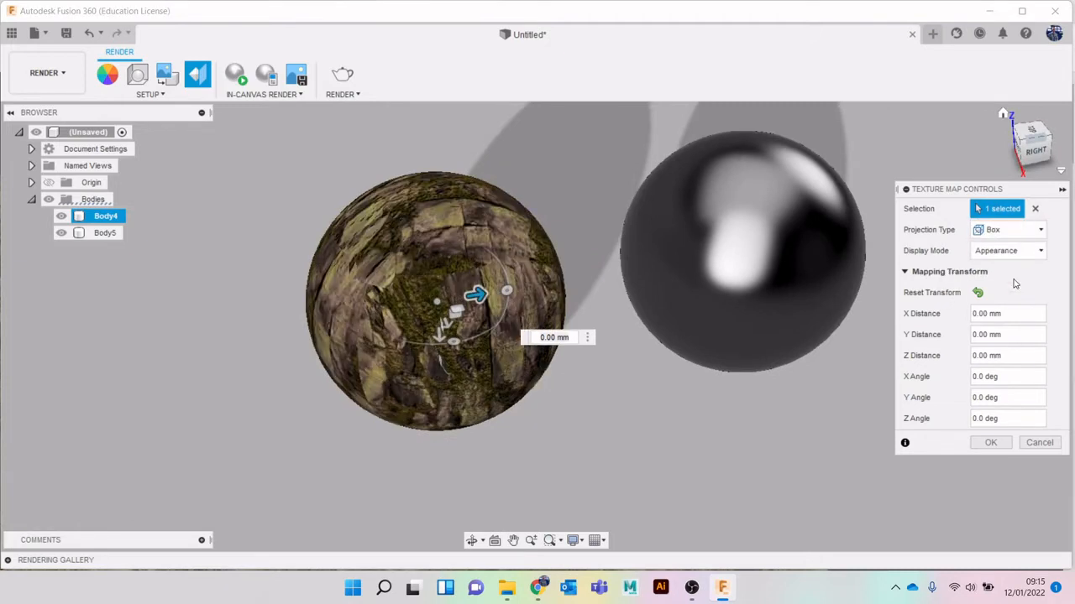
pyautogui.moveTo(1049, 152); pyautogui.dragTo(1014, 151)
pyautogui.click(999, 444)
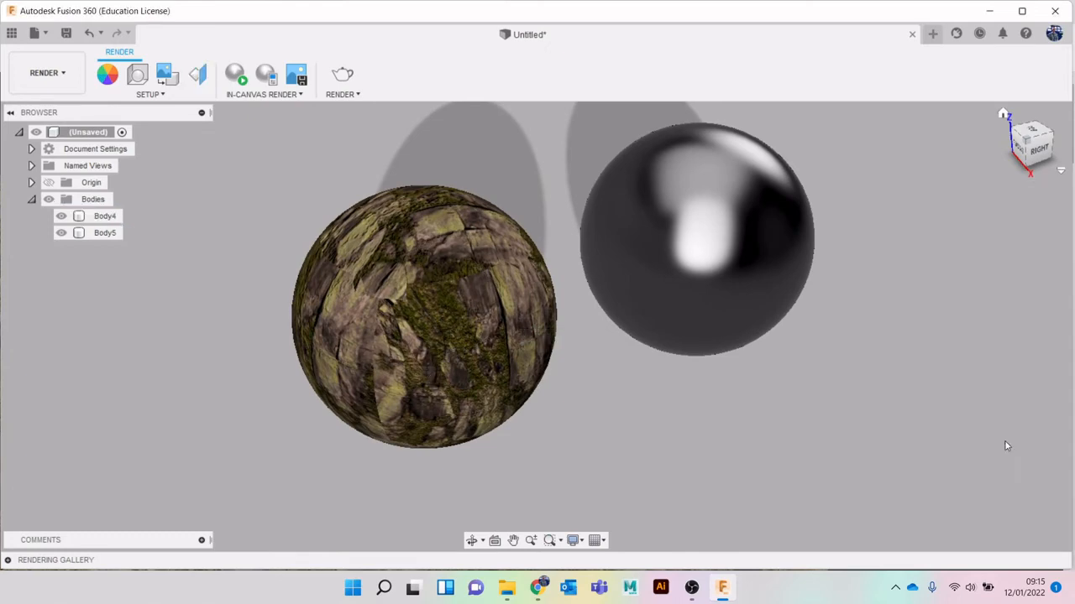
# Return to the Design workspace and set the rocky ground appearance's scale to 49 and rotation to 18
pyautogui.click(48, 73)
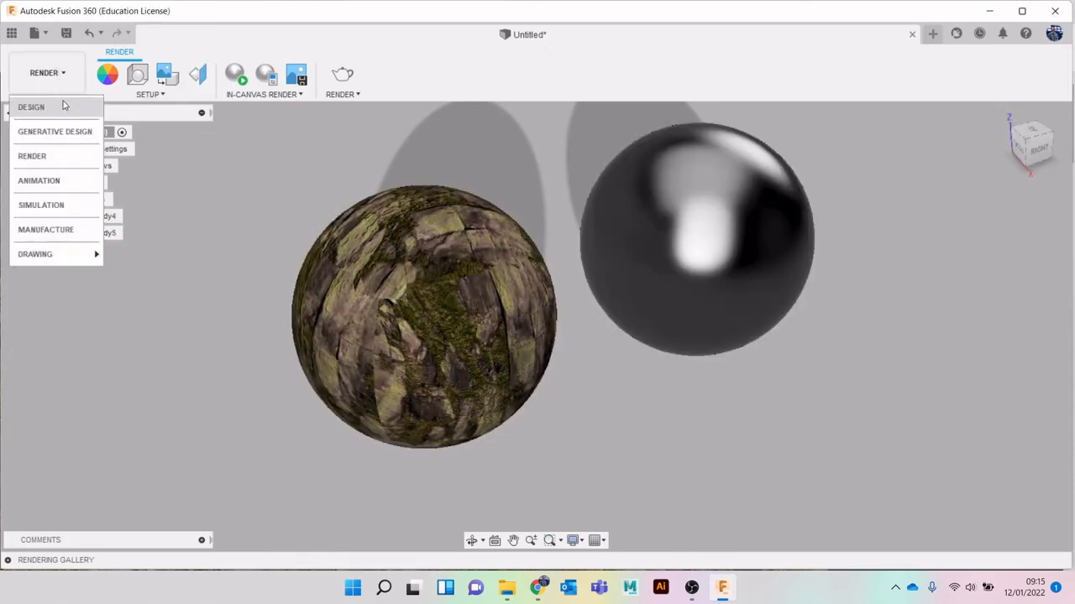
pyautogui.click(63, 105)
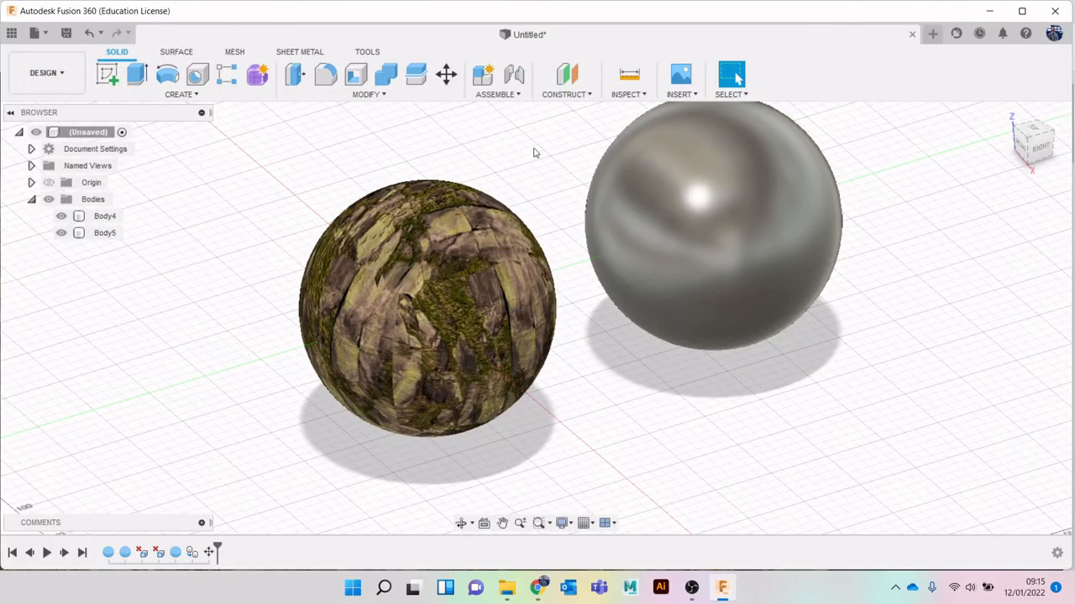
pyautogui.press('a')
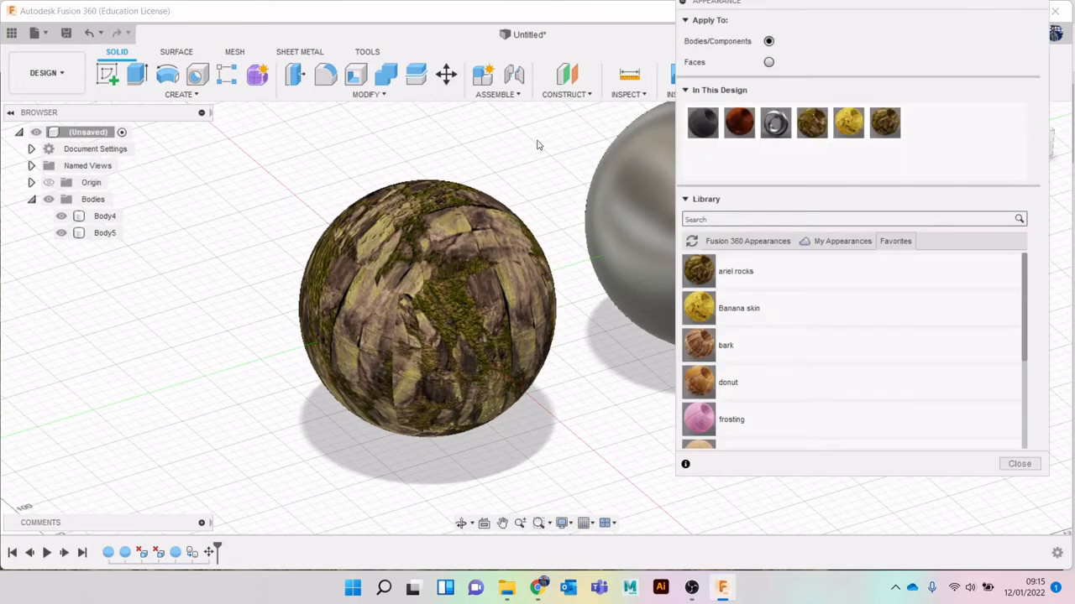
pyautogui.doubleClick(885, 124)
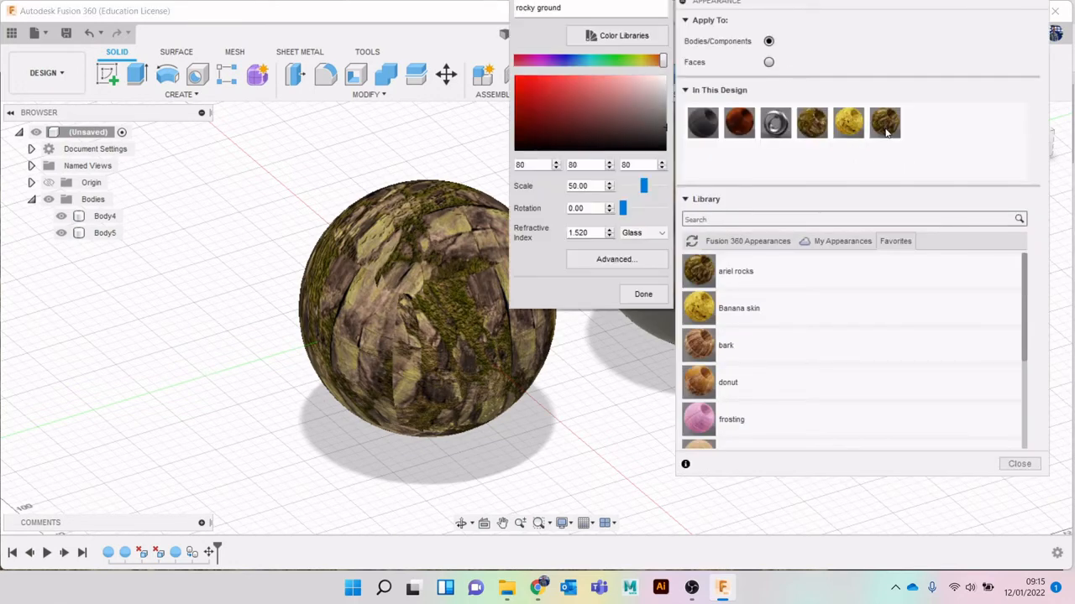
pyautogui.moveTo(645, 190); pyautogui.dragTo(626, 215)
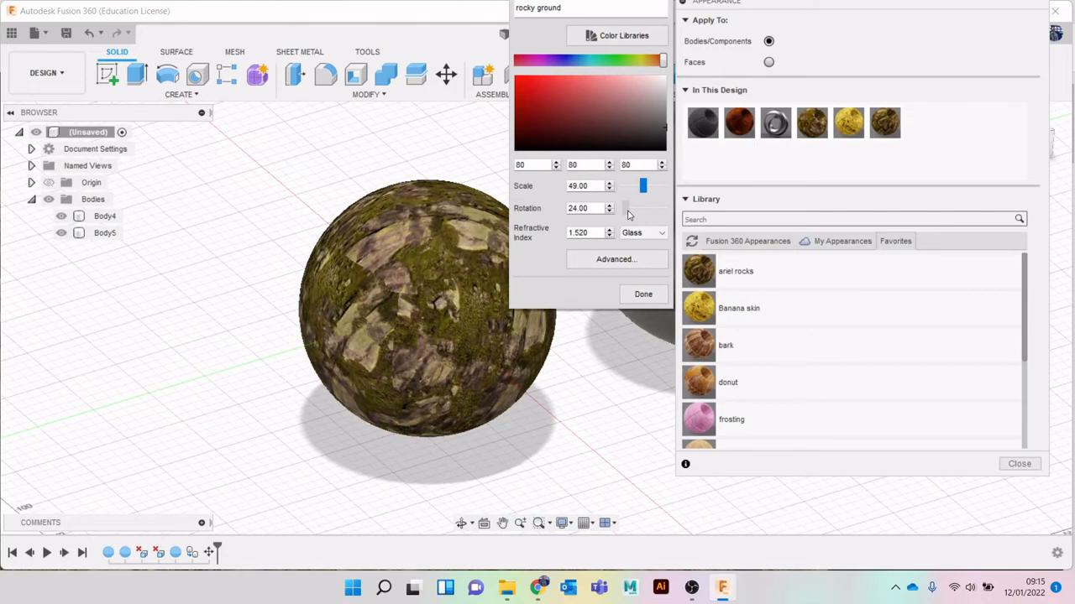
pyautogui.moveTo(628, 211); pyautogui.dragTo(627, 212)
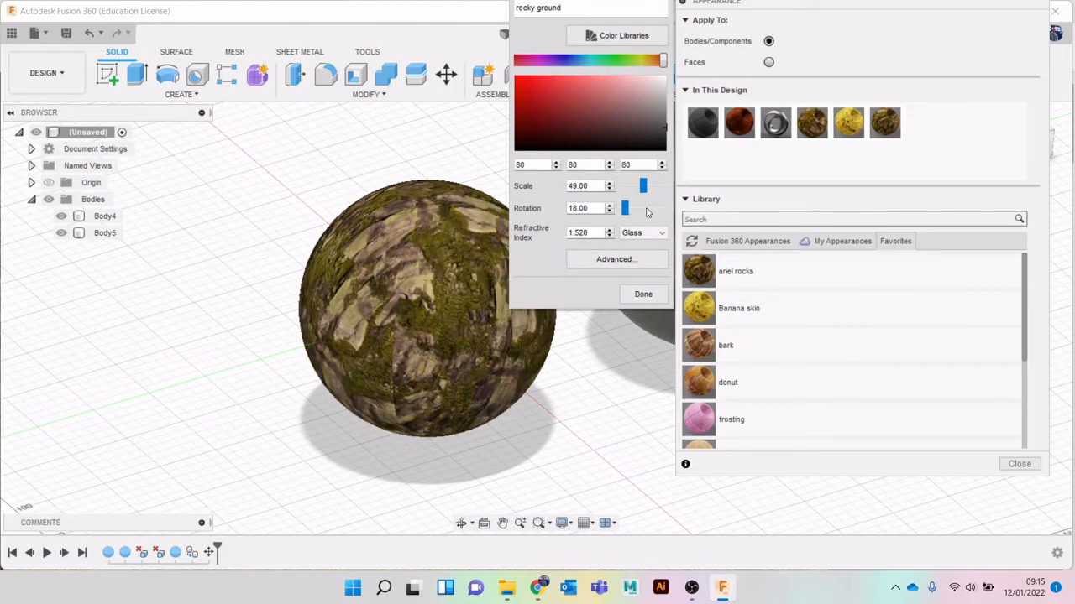
pyautogui.click(643, 295)
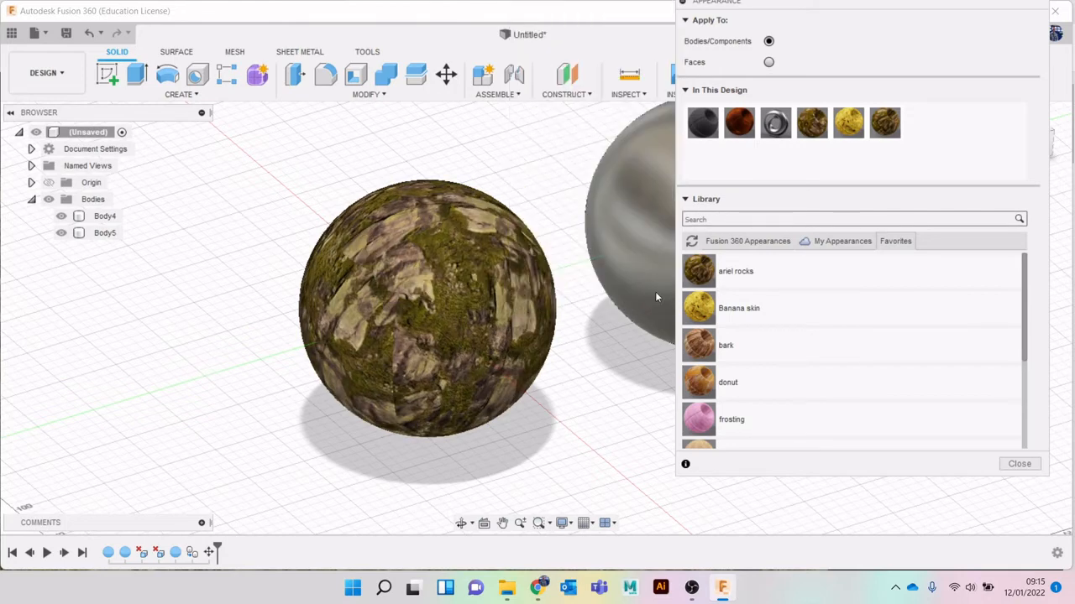
pyautogui.click(1019, 464)
# Switch to the Render workspace, preview both spheres with an in-canvas render from several angles, and stop the render
pyautogui.click(46, 73)
pyautogui.click(50, 158)
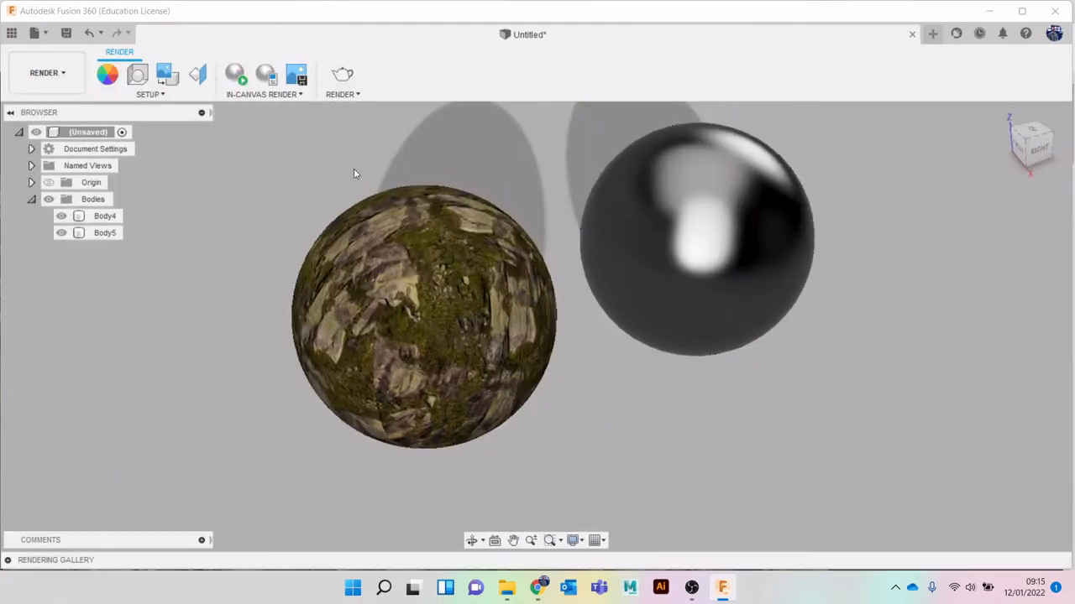
pyautogui.scroll(2, 472, 274)
pyautogui.click(236, 77)
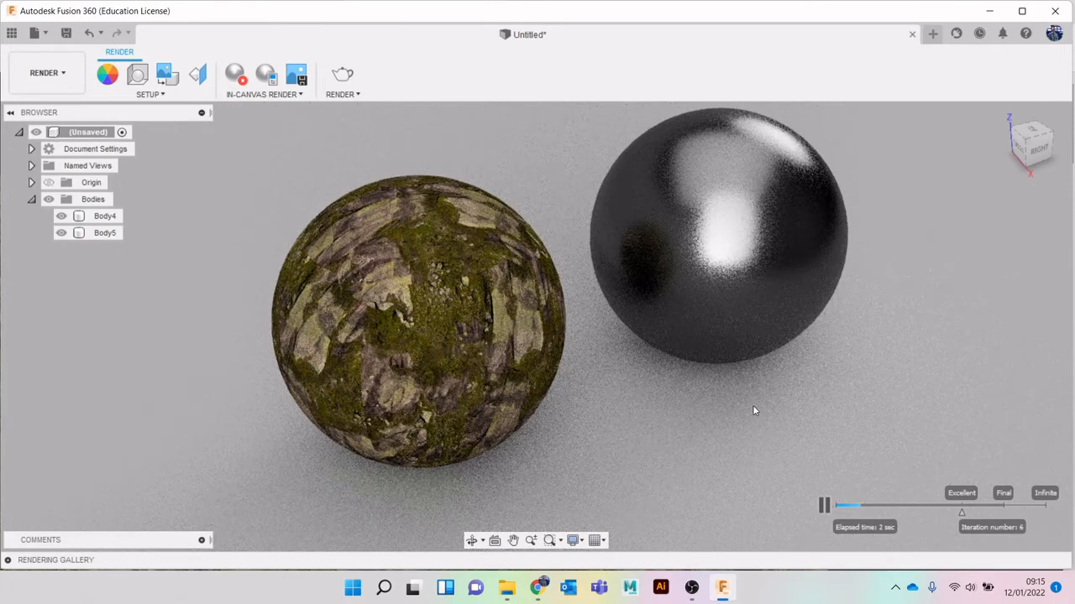
pyautogui.moveTo(1039, 161); pyautogui.dragTo(1043, 166)
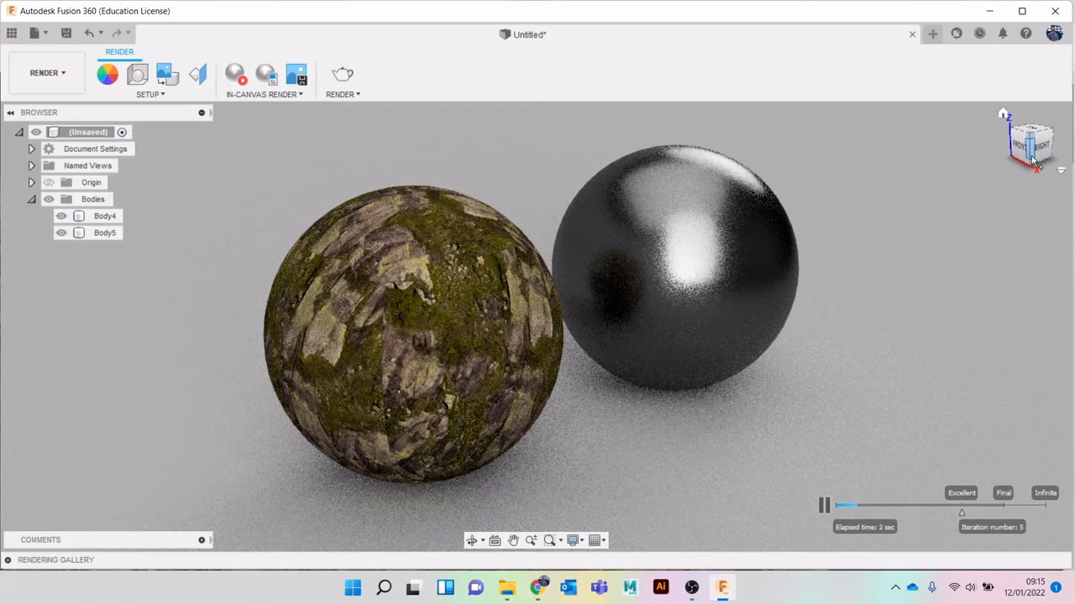
pyautogui.moveTo(1033, 161); pyautogui.dragTo(1023, 158)
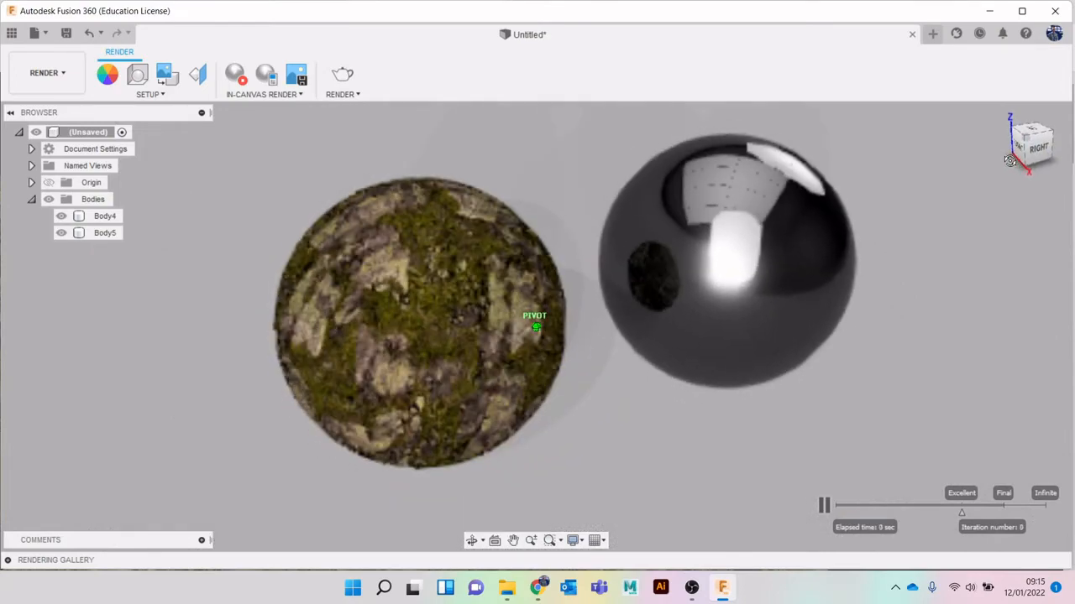
pyautogui.click(236, 74)
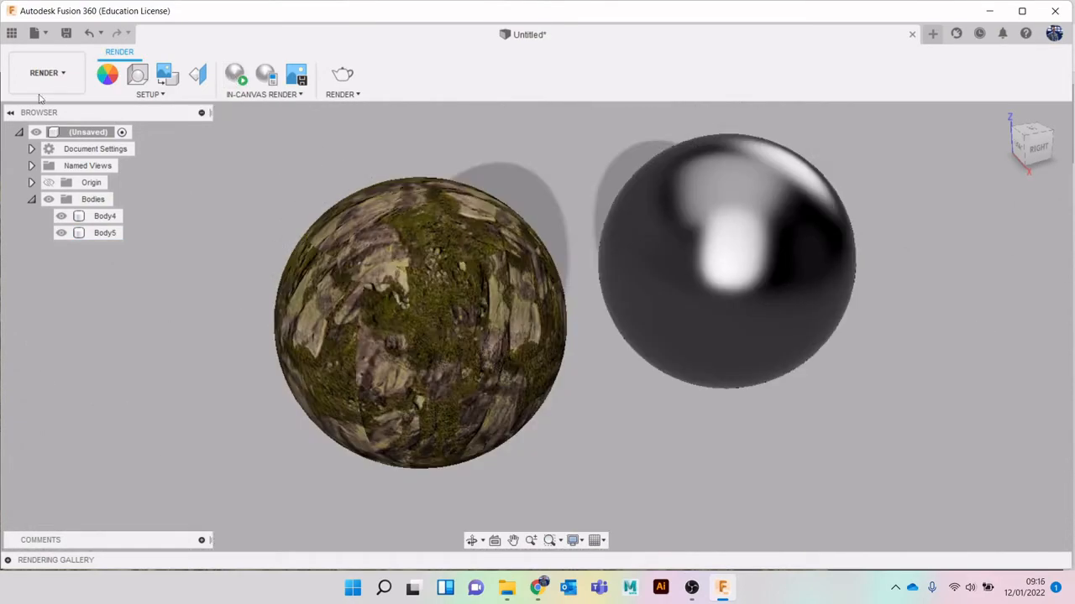
# Return to the Design workspace and apply the rusty metal appearance from the favorites library to the plain metallic sphere
pyautogui.click(37, 89)
pyautogui.click(31, 107)
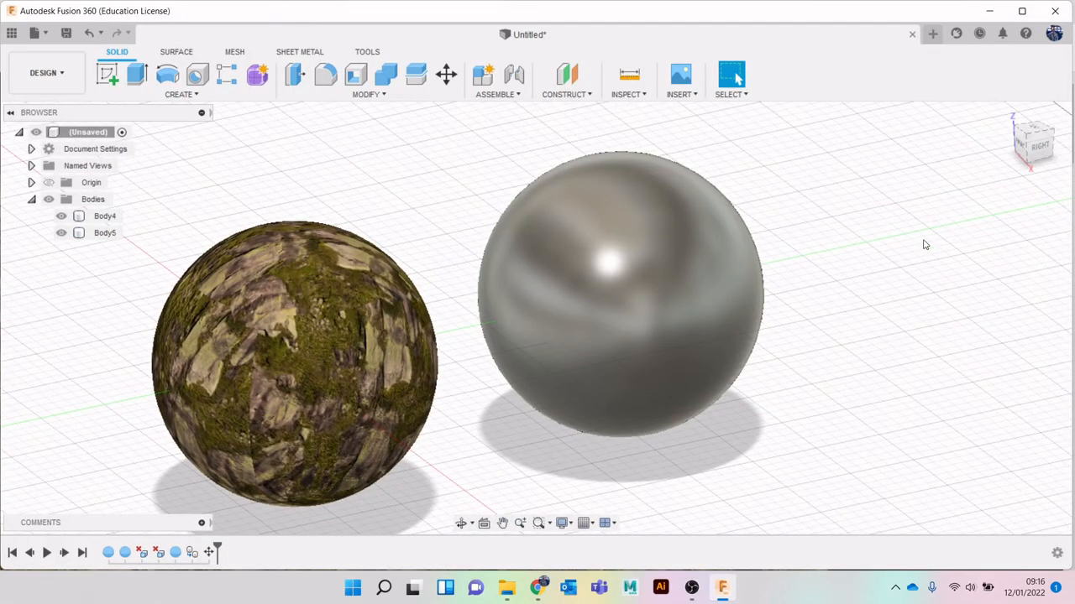
pyautogui.press('a')
pyautogui.scroll(-4, 905, 311)
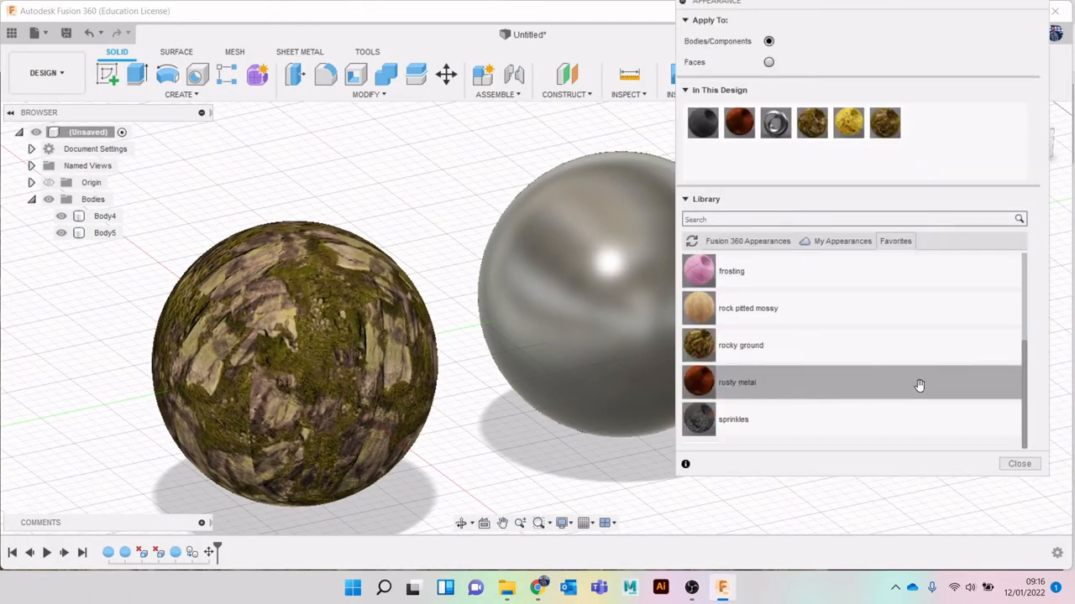
pyautogui.moveTo(849, 379); pyautogui.dragTo(646, 319)
pyautogui.moveTo(643, 455); pyautogui.dragTo(534, 447, button='middle')
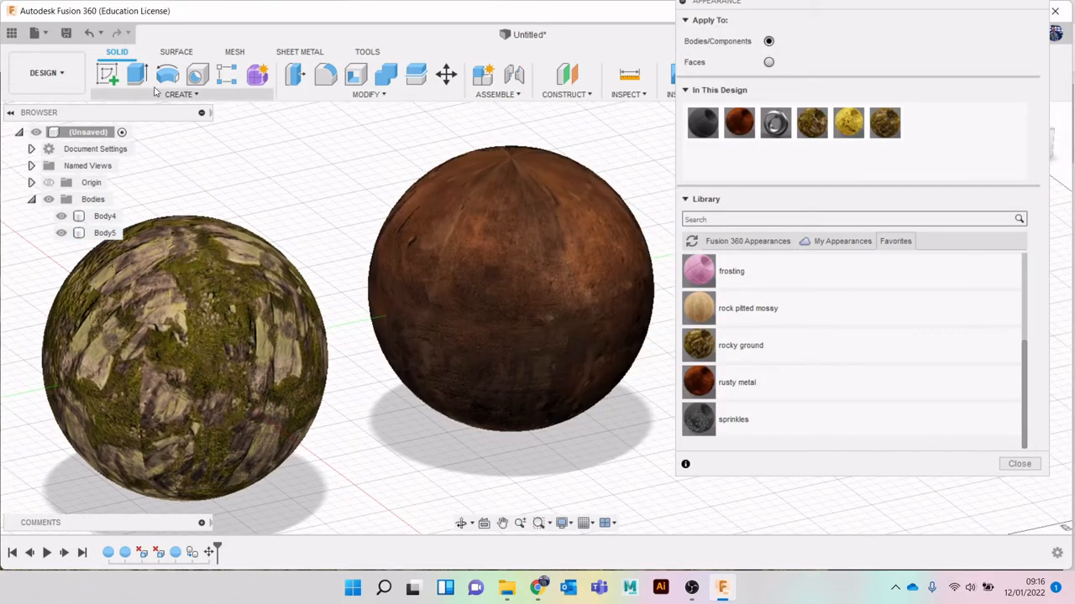
# Switch to the Render workspace and open the texture map controls for the rusty metal sphere
pyautogui.click(74, 84)
pyautogui.click(50, 156)
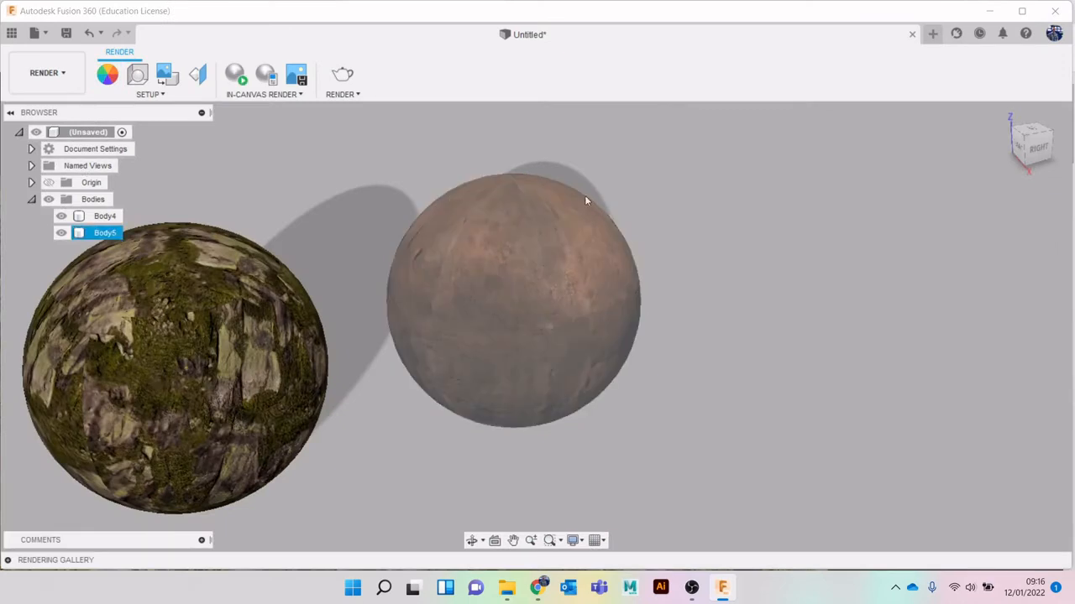
pyautogui.click(197, 74)
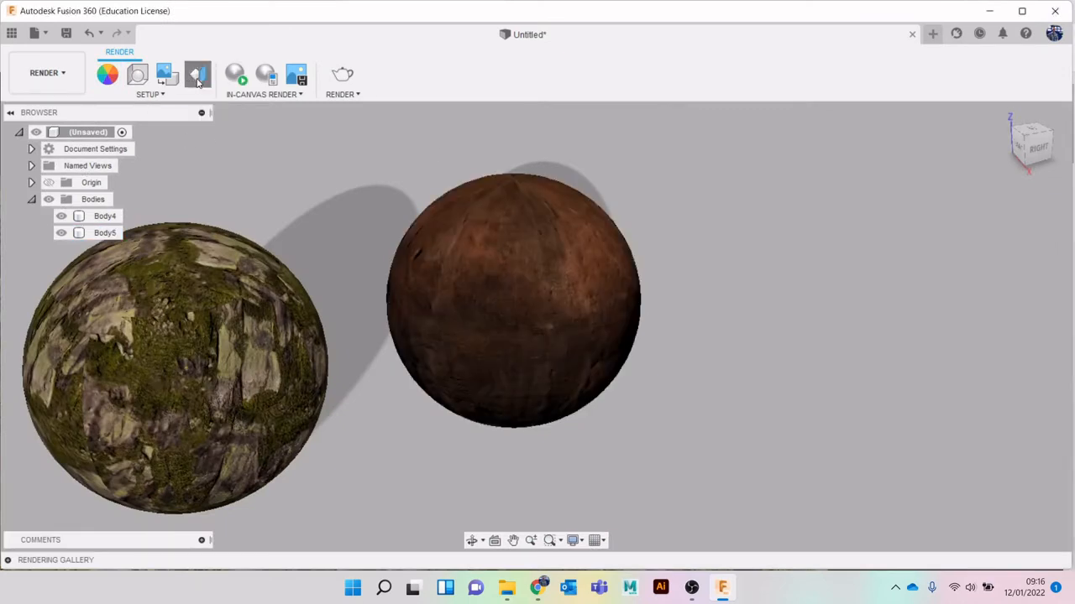
pyautogui.click(552, 288)
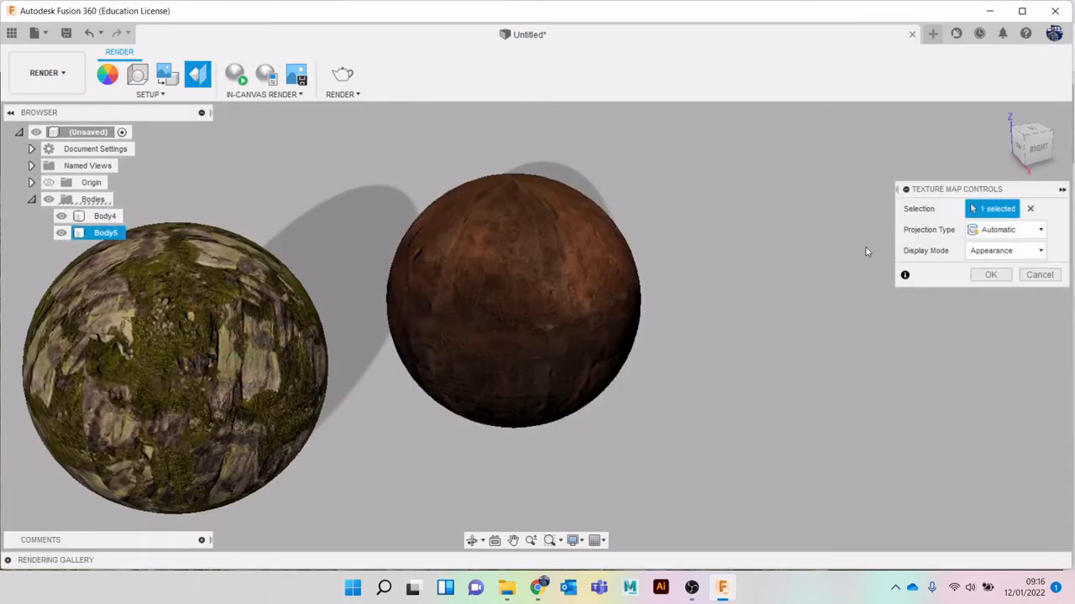
# Try the Box and Cylindrical projection types on the rusty metal sphere's texture
pyautogui.click(1032, 231)
pyautogui.click(1016, 278)
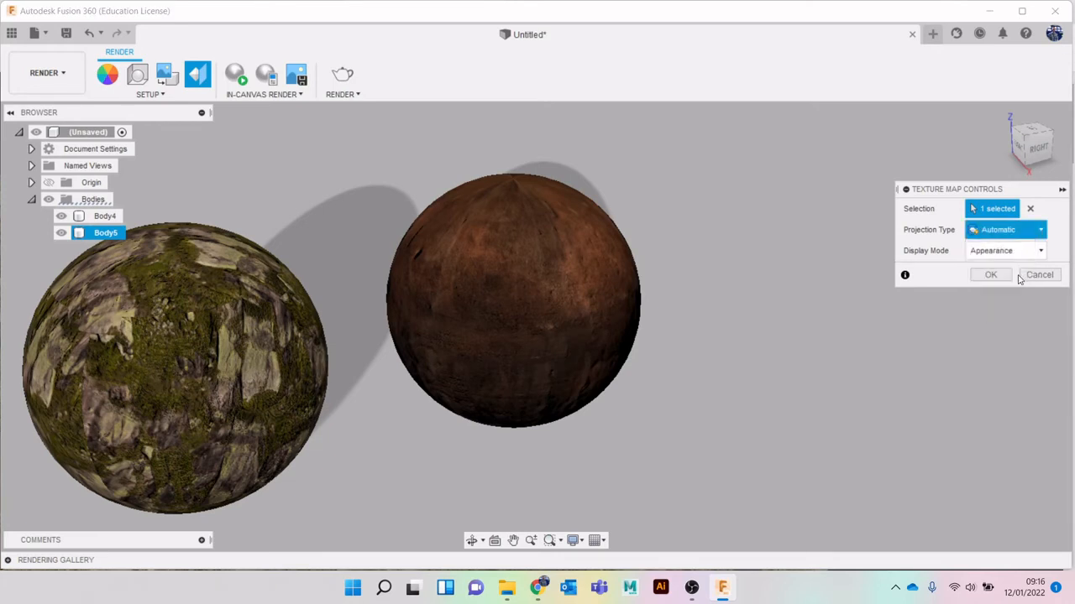
pyautogui.click(1032, 230)
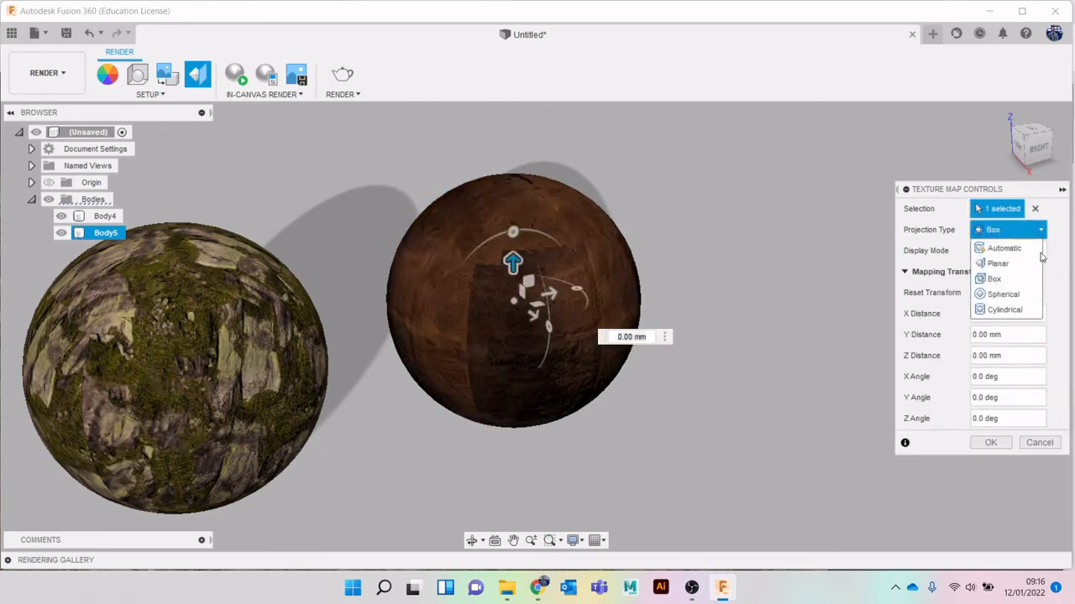
pyautogui.click(1024, 308)
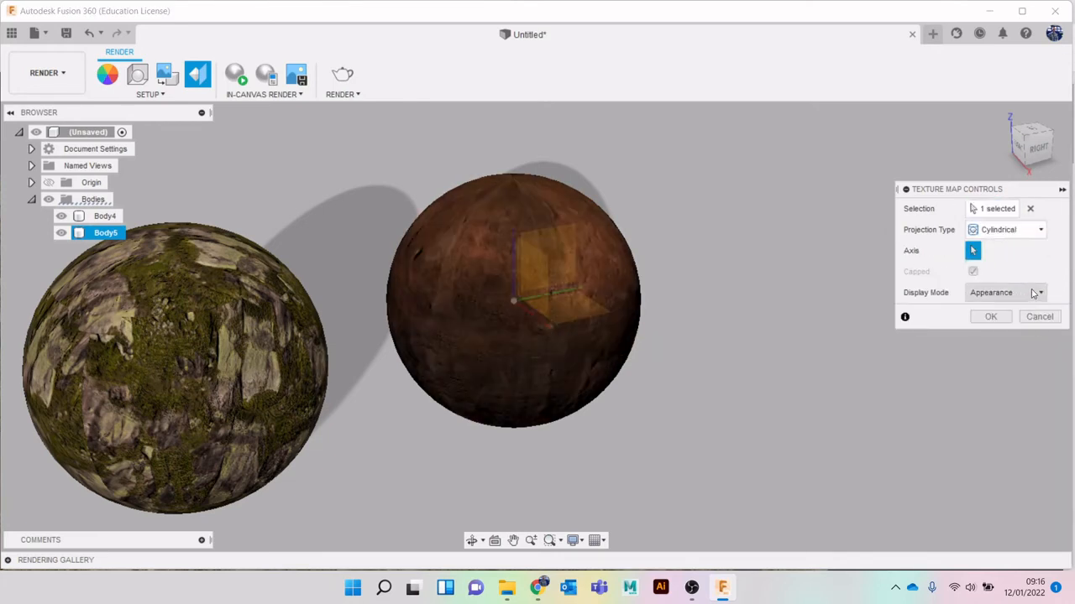
# Compare Planar and Spherical projections about the red X axis on the rusty metal sphere, and settle on Cylindrical
pyautogui.click(1025, 231)
pyautogui.click(1018, 263)
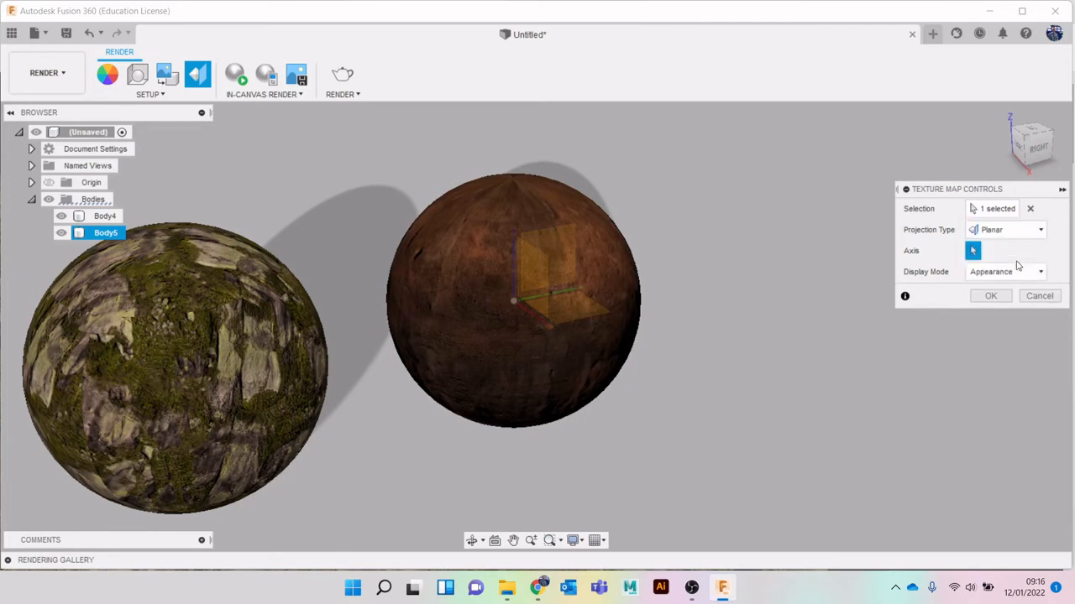
pyautogui.click(542, 318)
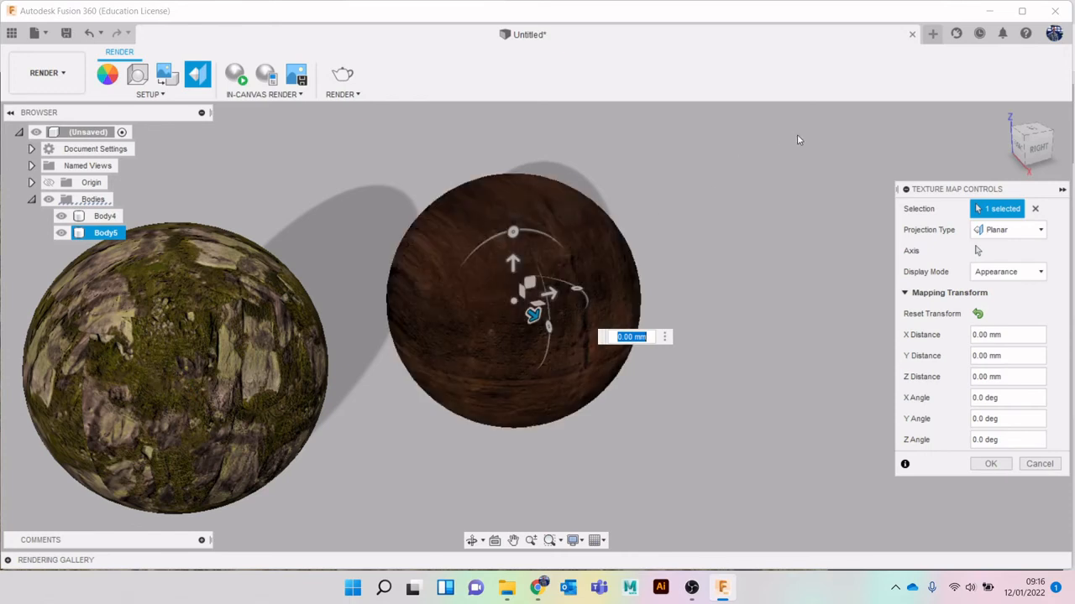
pyautogui.click(1017, 231)
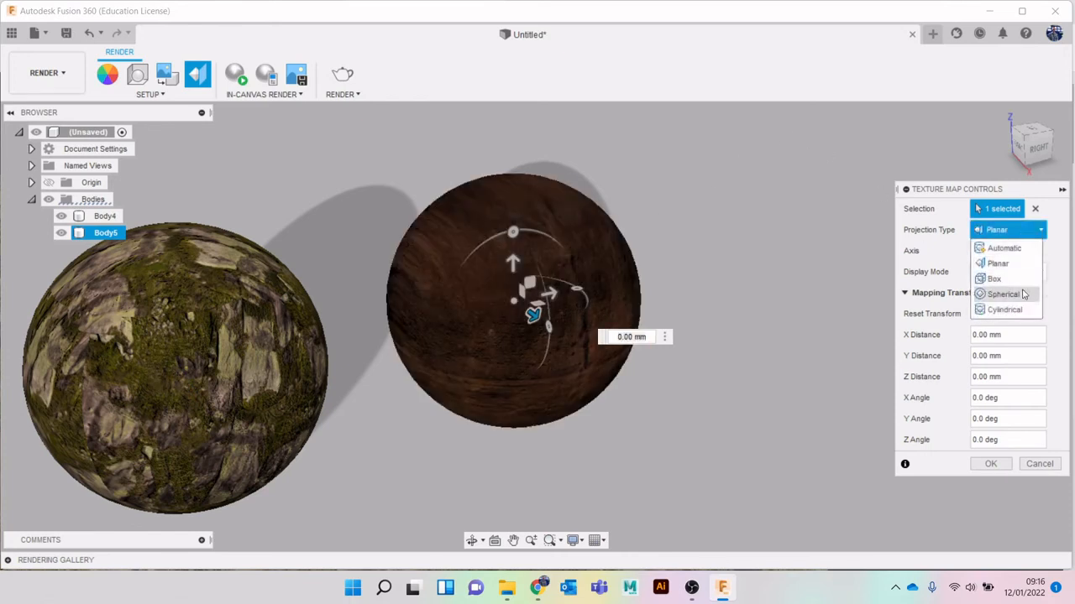
pyautogui.click(1004, 294)
pyautogui.click(1005, 232)
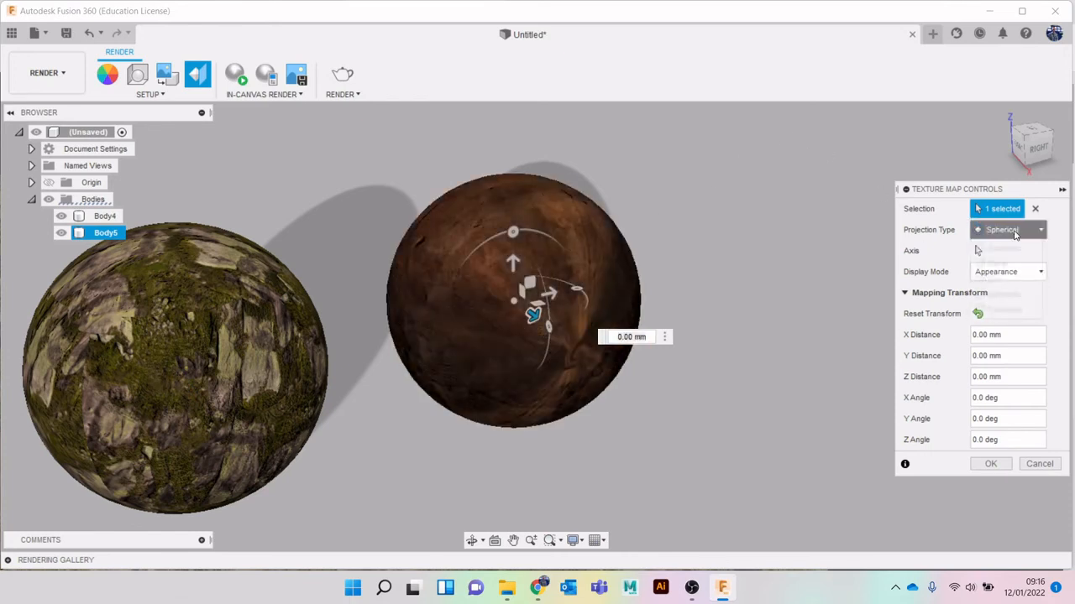
pyautogui.click(1012, 310)
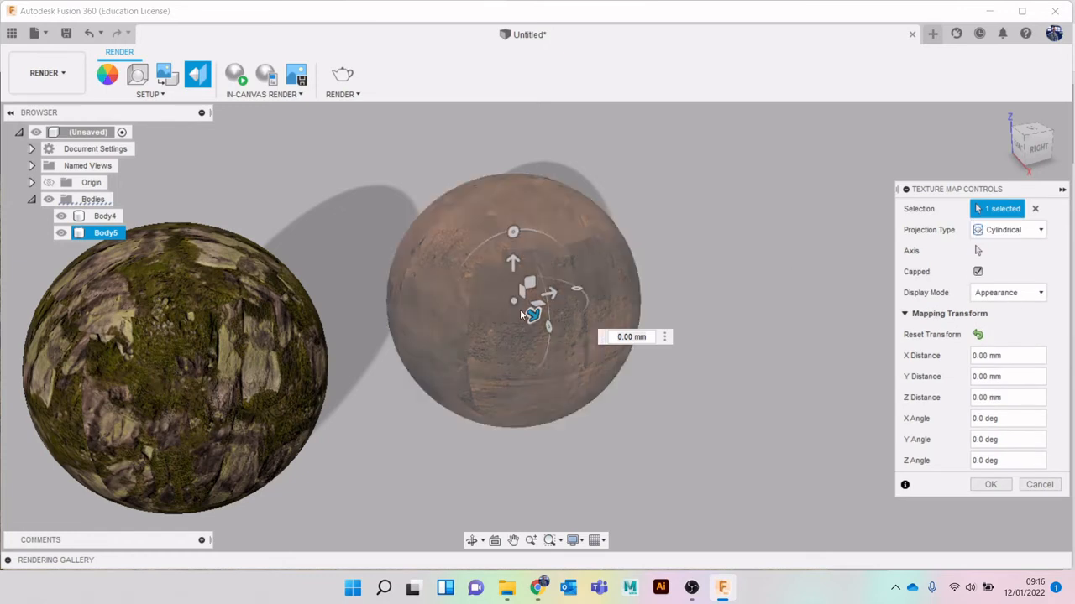
# Shift the cylindrical mapping about 17.26 mm in Z, rotate it about 174.2 degrees around Z, adjust it further and apply it
pyautogui.moveTo(532, 314); pyautogui.dragTo(548, 317)
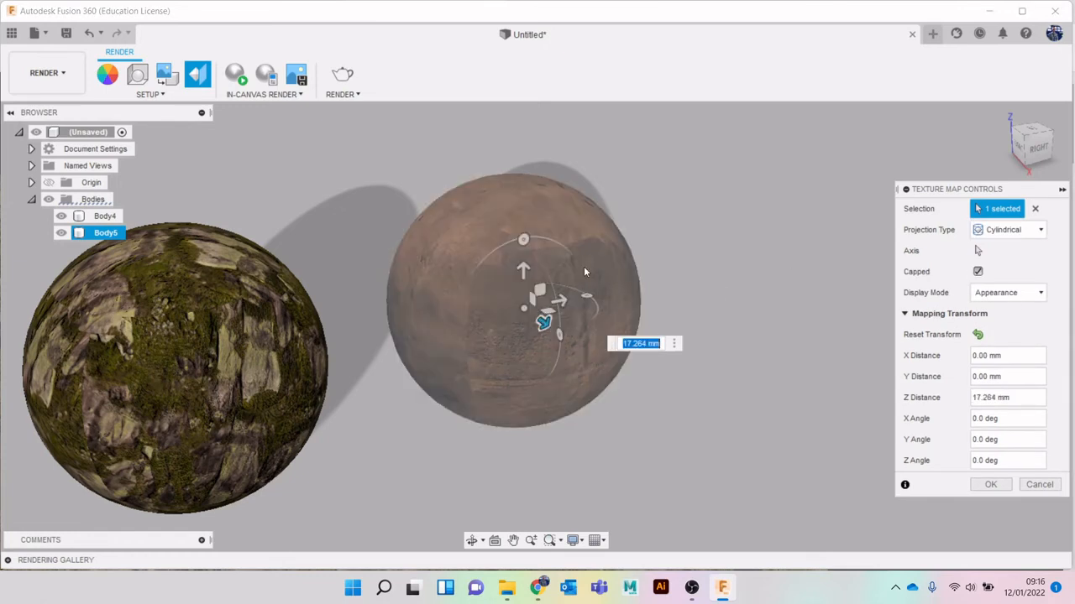
pyautogui.moveTo(523, 239); pyautogui.dragTo(518, 375)
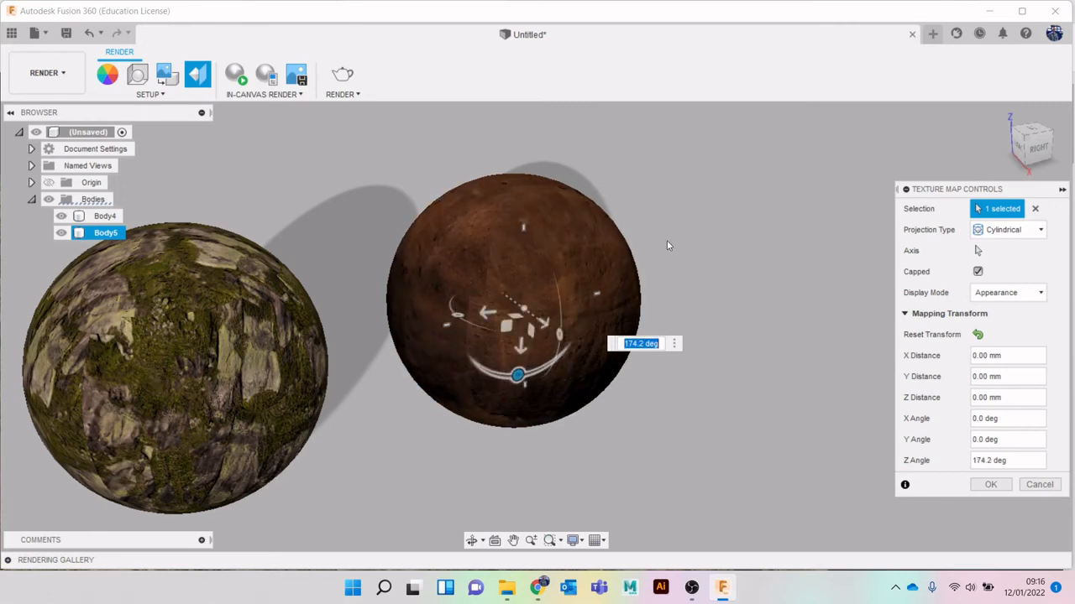
pyautogui.moveTo(487, 313); pyautogui.dragTo(579, 333)
pyautogui.click(991, 484)
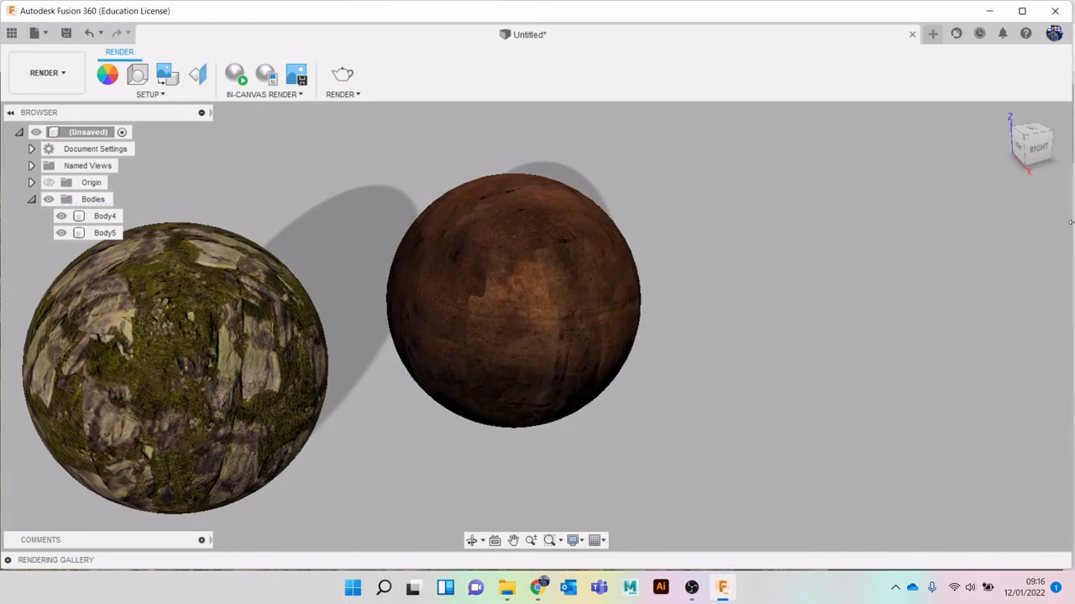
# Return to the Design workspace with both textured spheres in view
pyautogui.moveTo(1040, 168)
pyautogui.mouseDown()
pyautogui.moveTo(1037, 155)
pyautogui.moveTo(995, 141)
pyautogui.moveTo(969, 178)
pyautogui.moveTo(1025, 182)
pyautogui.moveTo(1045, 155)
pyautogui.mouseUp()
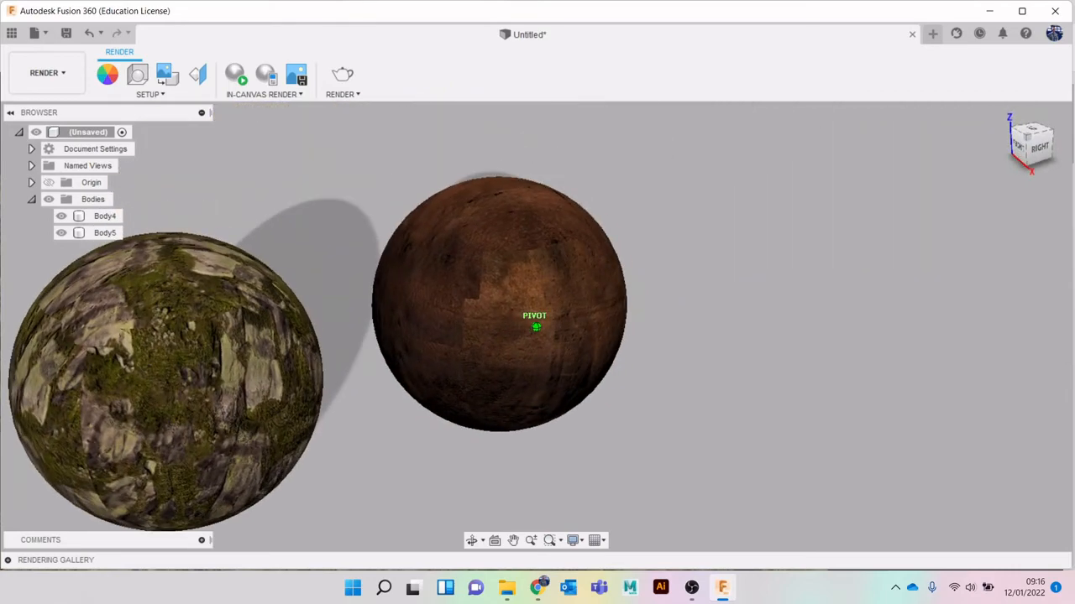
pyautogui.click(46, 73)
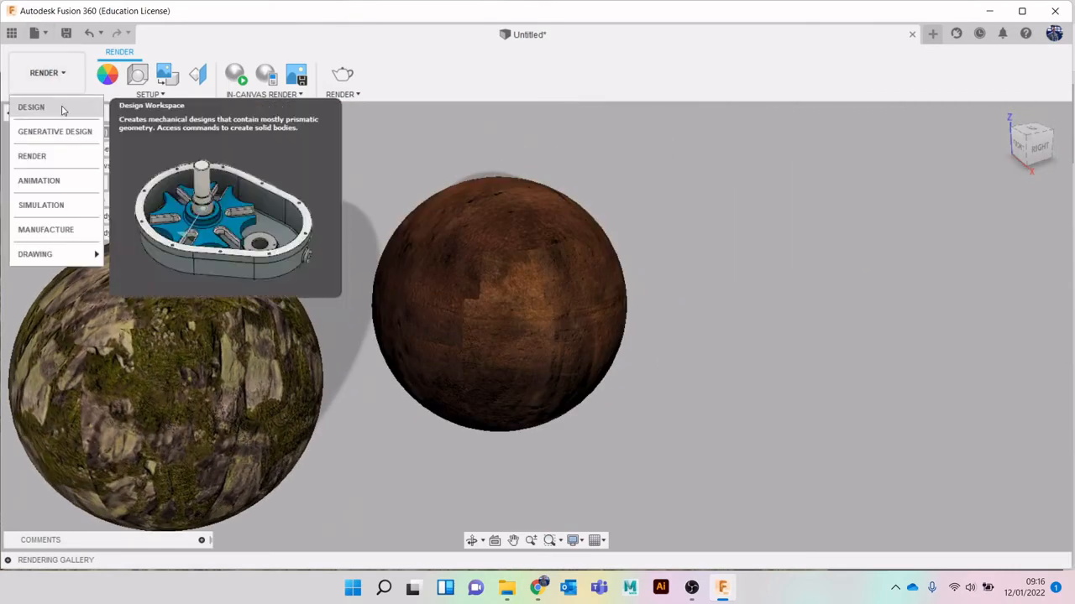
pyautogui.click(36, 106)
pyautogui.click(579, 199)
pyautogui.click(748, 299)
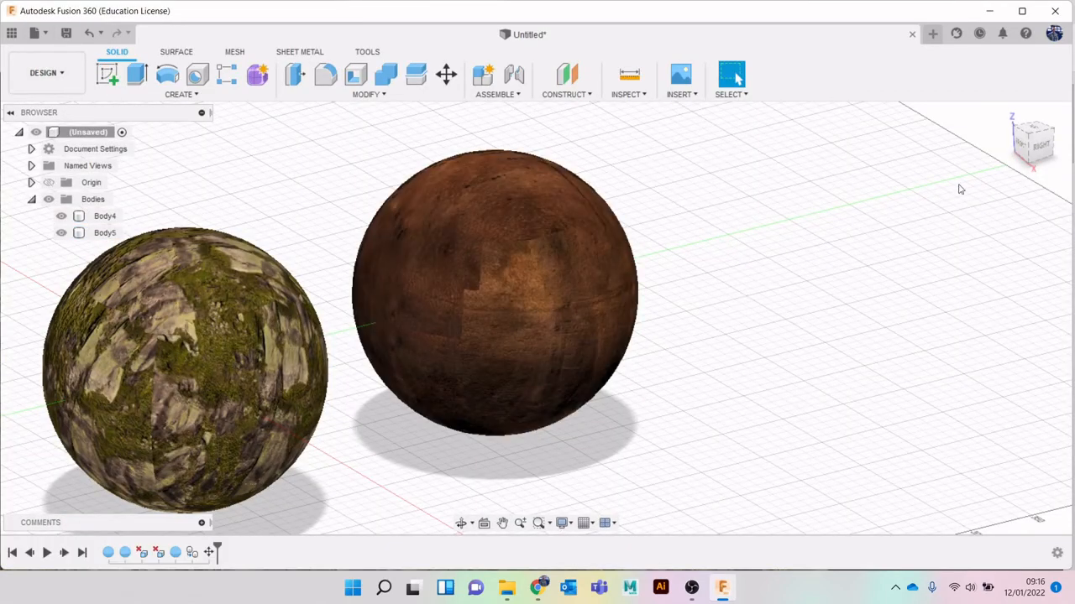
# Set the rusty metal appearance's scale to 53 and rotation to 104, and inspect both spheres
pyautogui.moveTo(1035, 146)
pyautogui.mouseDown()
pyautogui.moveTo(8, 144)
pyautogui.moveTo(84, 144)
pyautogui.moveTo(143, 110)
pyautogui.moveTo(84, 155)
pyautogui.moveTo(1038, 222)
pyautogui.moveTo(1003, 225)
pyautogui.mouseUp()
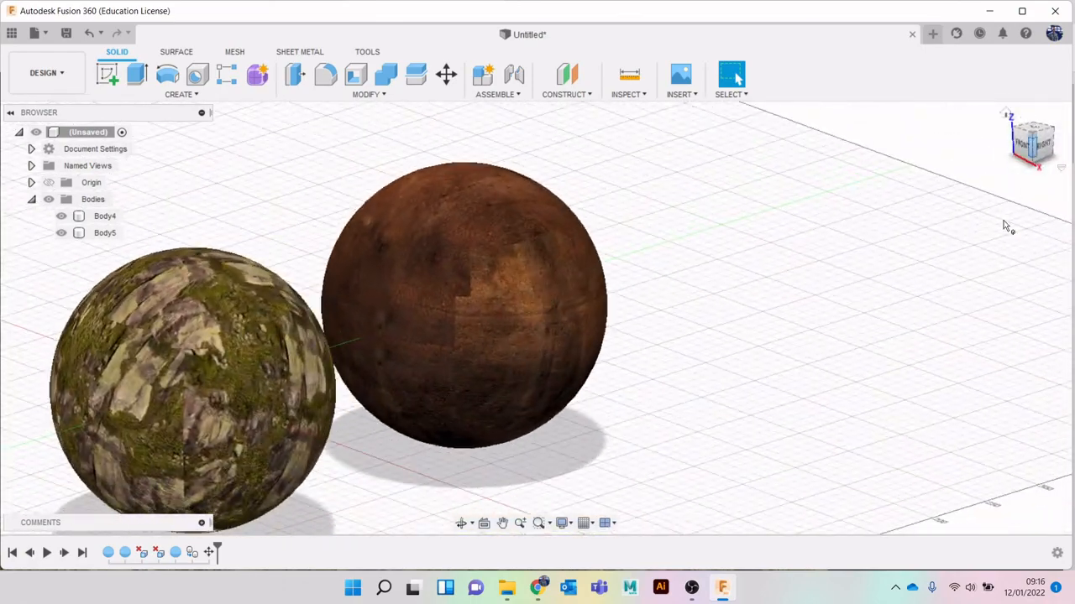
pyautogui.press('a')
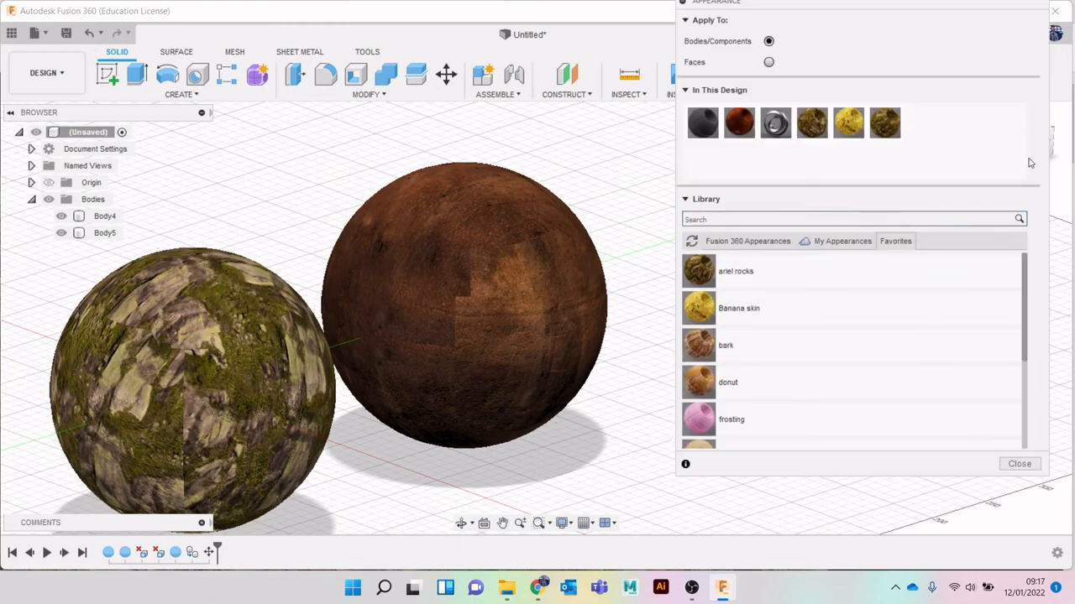
pyautogui.doubleClick(741, 117)
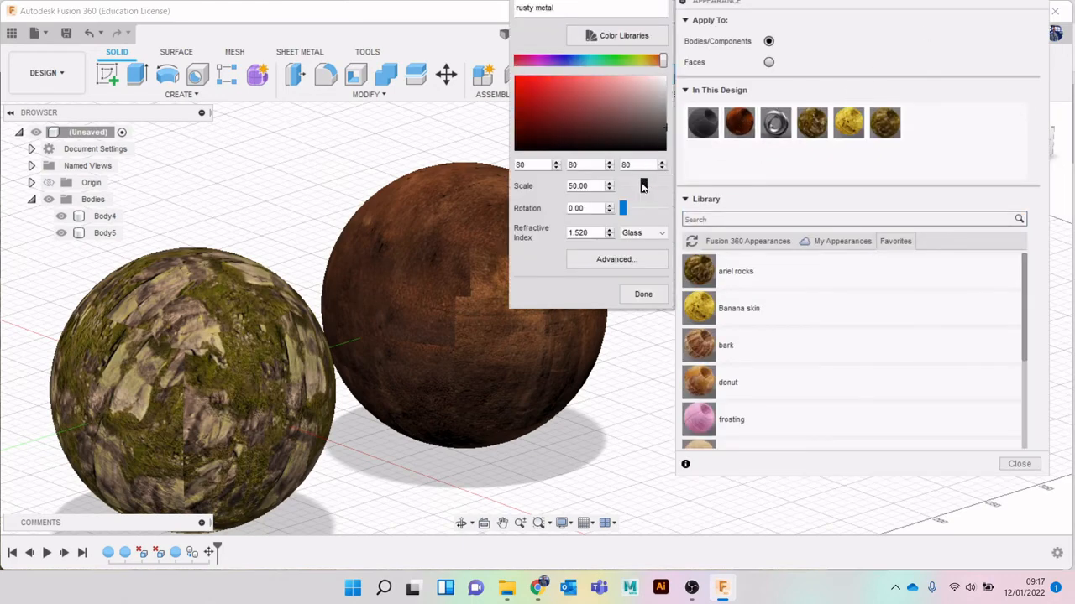
pyautogui.moveTo(647, 188); pyautogui.dragTo(639, 233)
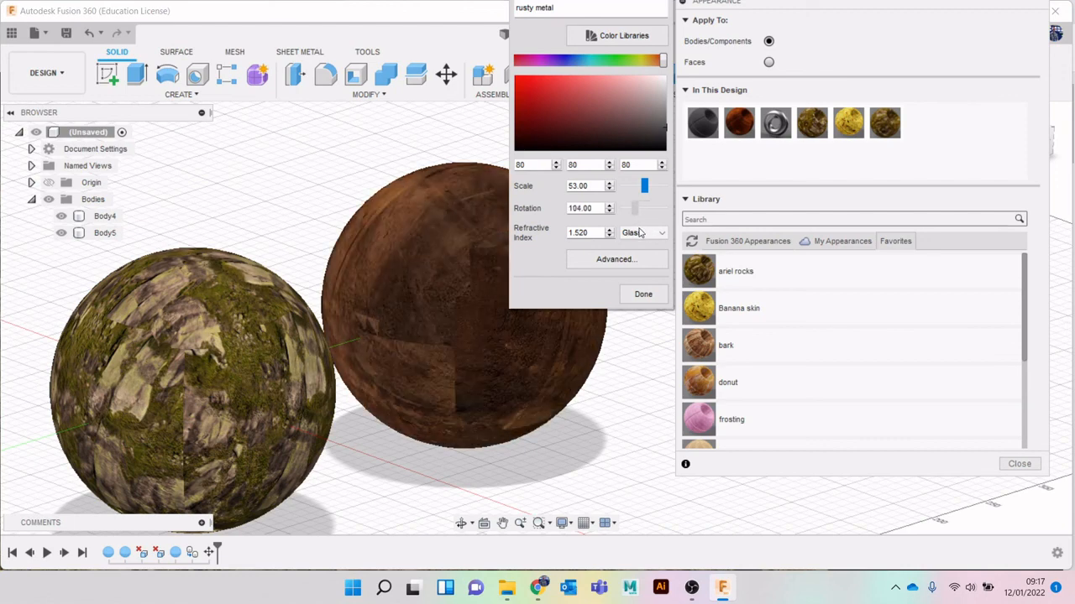
pyautogui.click(643, 295)
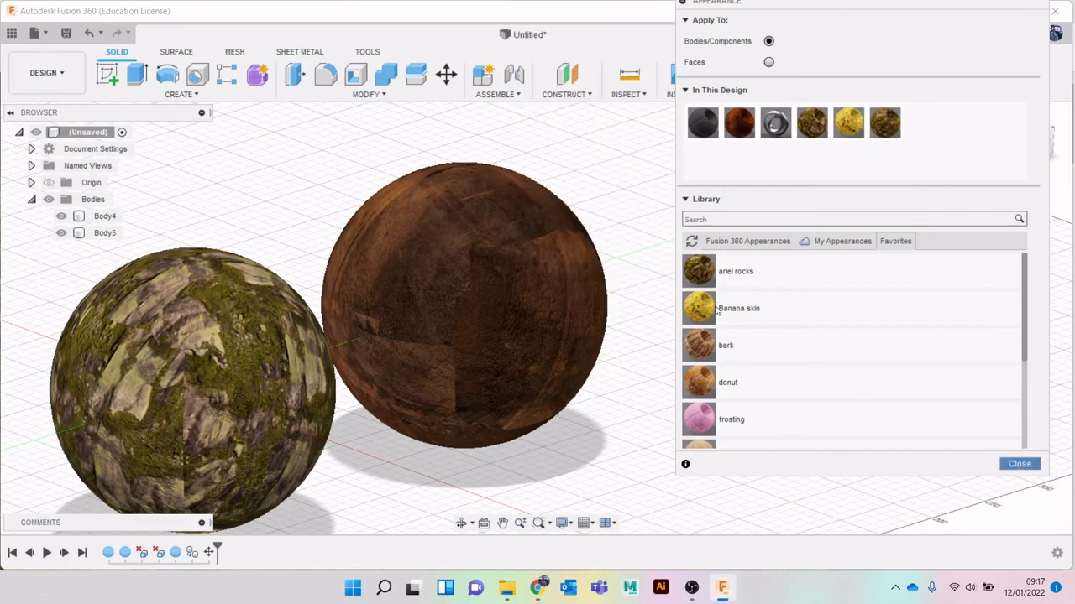
pyautogui.click(1040, 467)
pyautogui.moveTo(1034, 152)
pyautogui.mouseDown()
pyautogui.moveTo(940, 173)
pyautogui.moveTo(873, 126)
pyautogui.moveTo(806, 155)
pyautogui.moveTo(787, 185)
pyautogui.moveTo(756, 122)
pyautogui.moveTo(768, 176)
pyautogui.moveTo(782, 139)
pyautogui.moveTo(807, 128)
pyautogui.moveTo(900, 156)
pyautogui.moveTo(986, 162)
pyautogui.moveTo(848, 240)
pyautogui.moveTo(780, 224)
pyautogui.mouseUp()
pyautogui.moveTo(780, 223); pyautogui.dragTo(959, 187, button='middle')
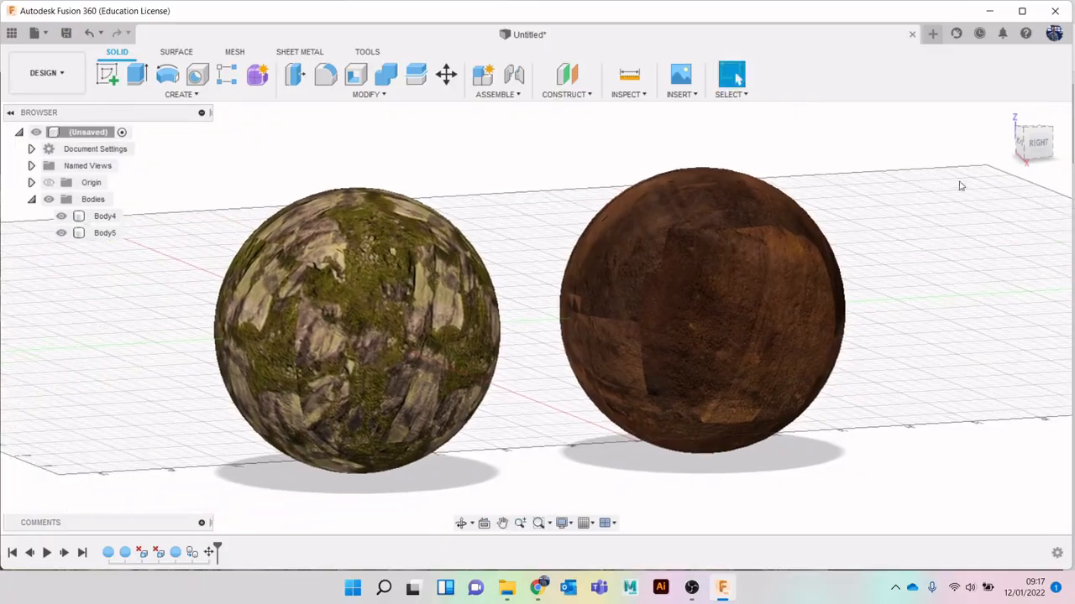